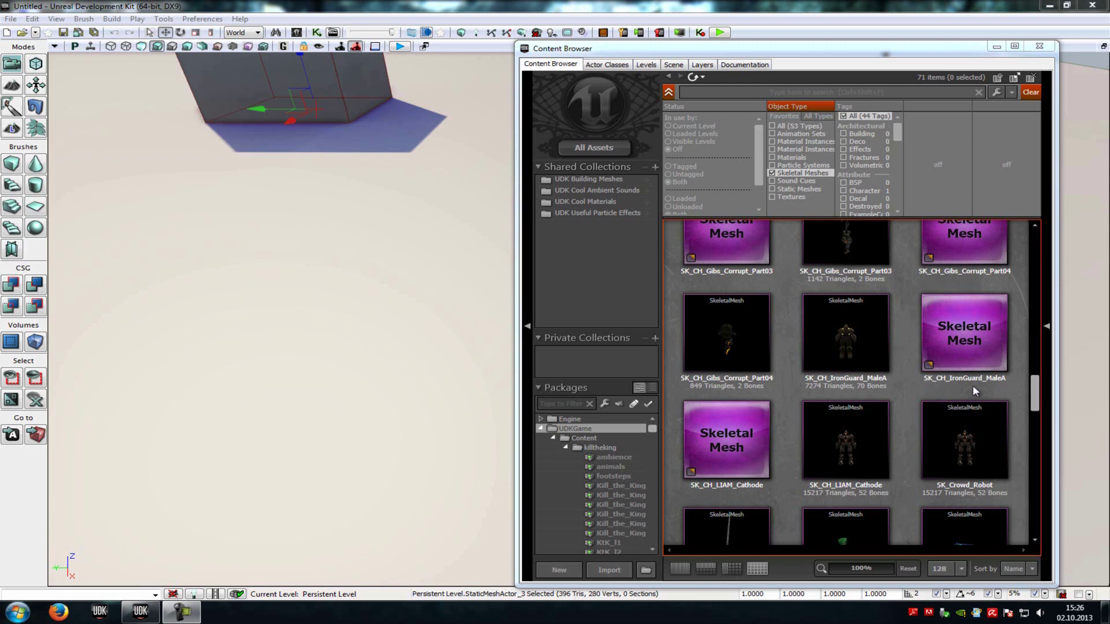
Place the SK_CH_IronGuard_MaleA skeletal mesh in the level beside the box and view it.
mouse_move(869, 310)
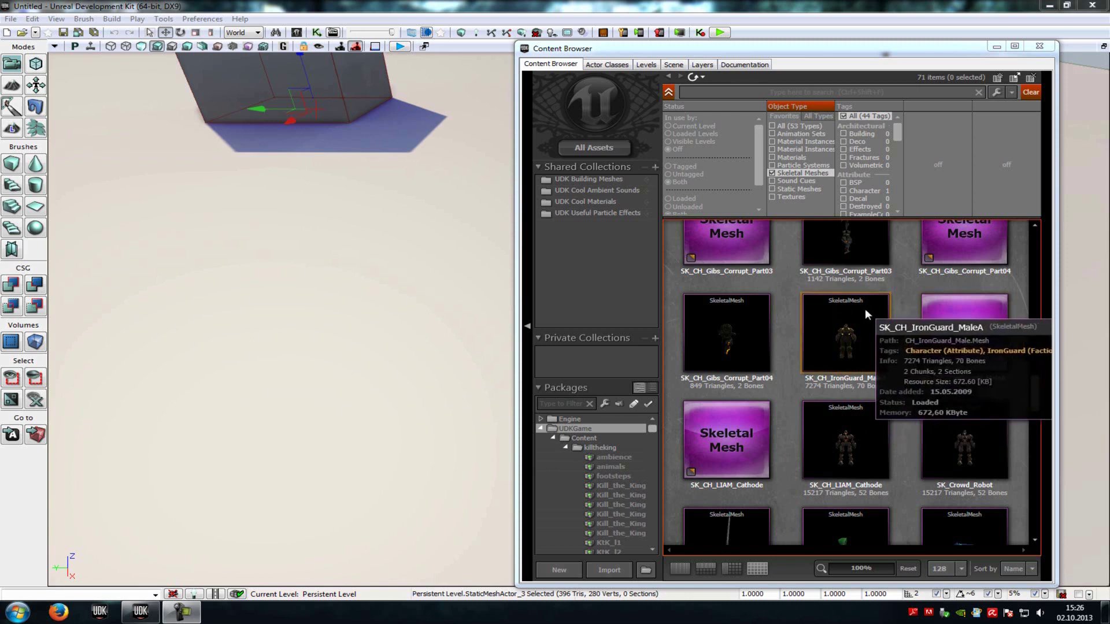
left_click_drag(837, 356, 381, 403)
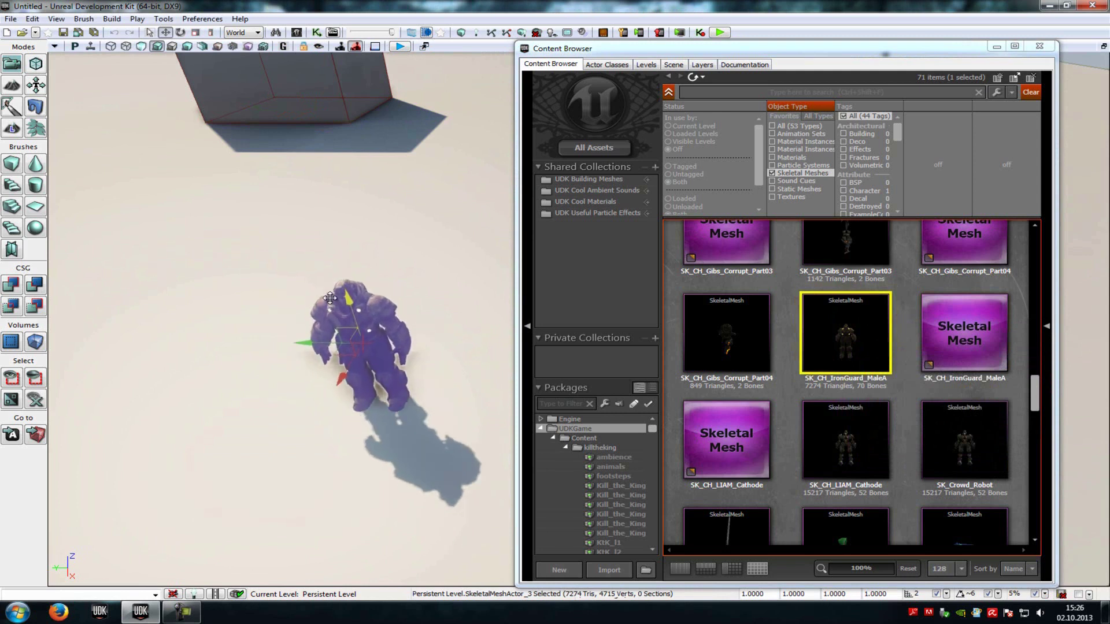
left_click_drag(328, 293, 402, 326)
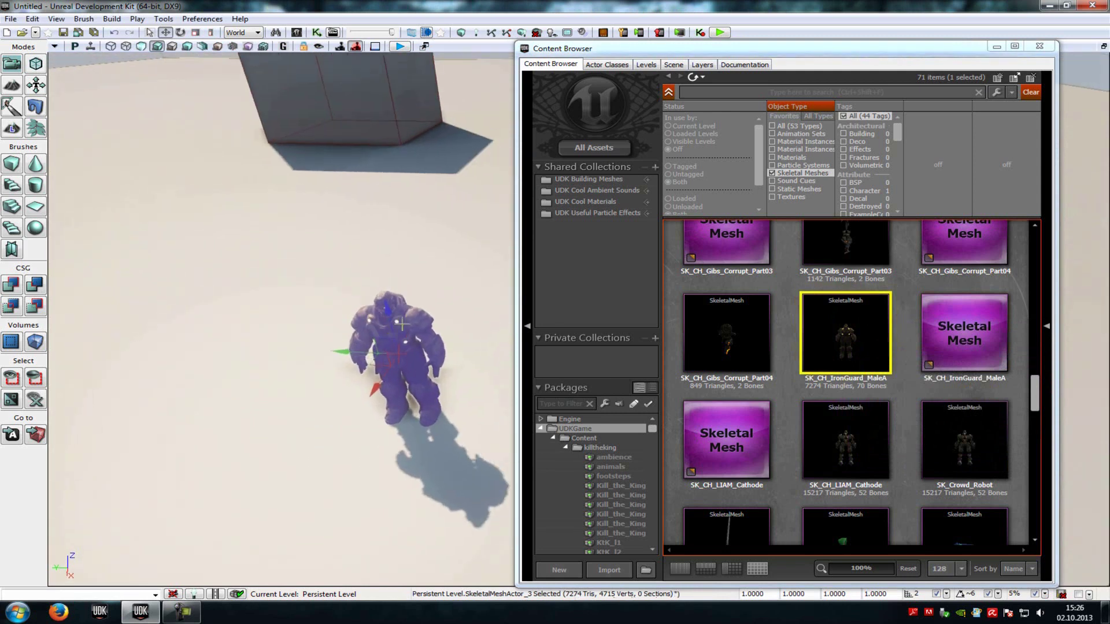
Filter the Content Browser to Animation Sets and open K_AnimHuman_BaseMale in the AnimSet Editor.
left_click(771, 134)
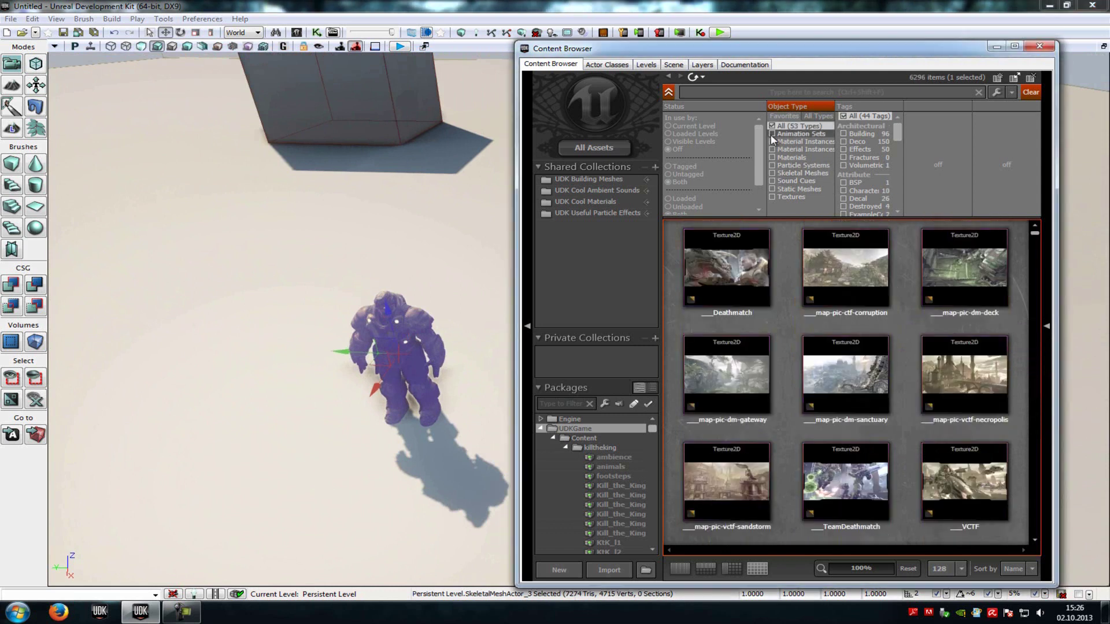
left_click(974, 256)
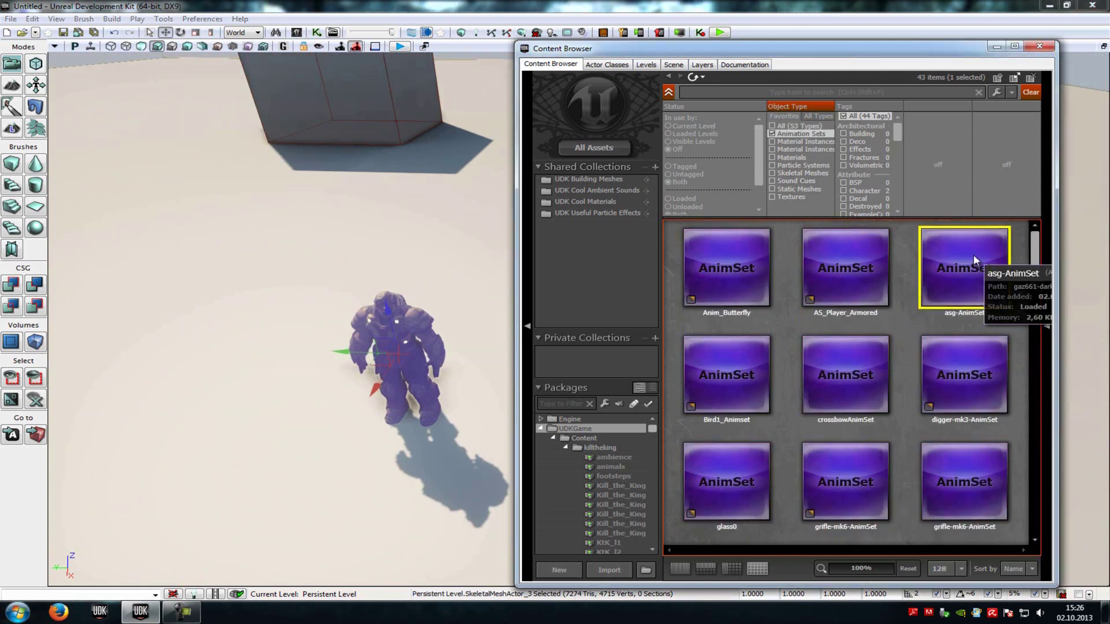
scroll(976, 254, "down", 1)
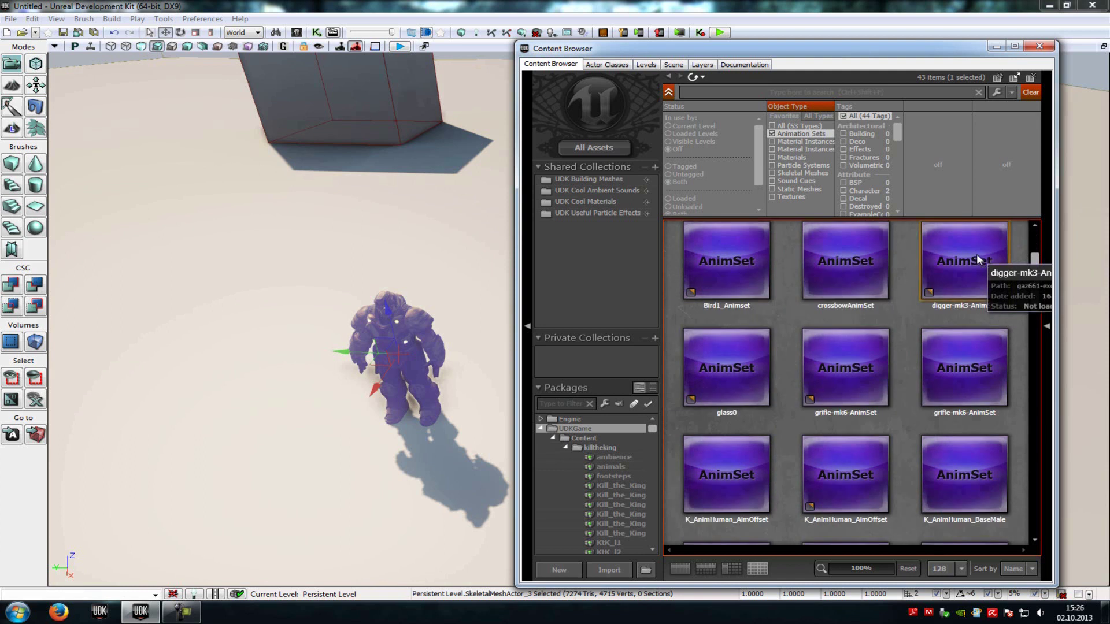
scroll(983, 264, "down", 1)
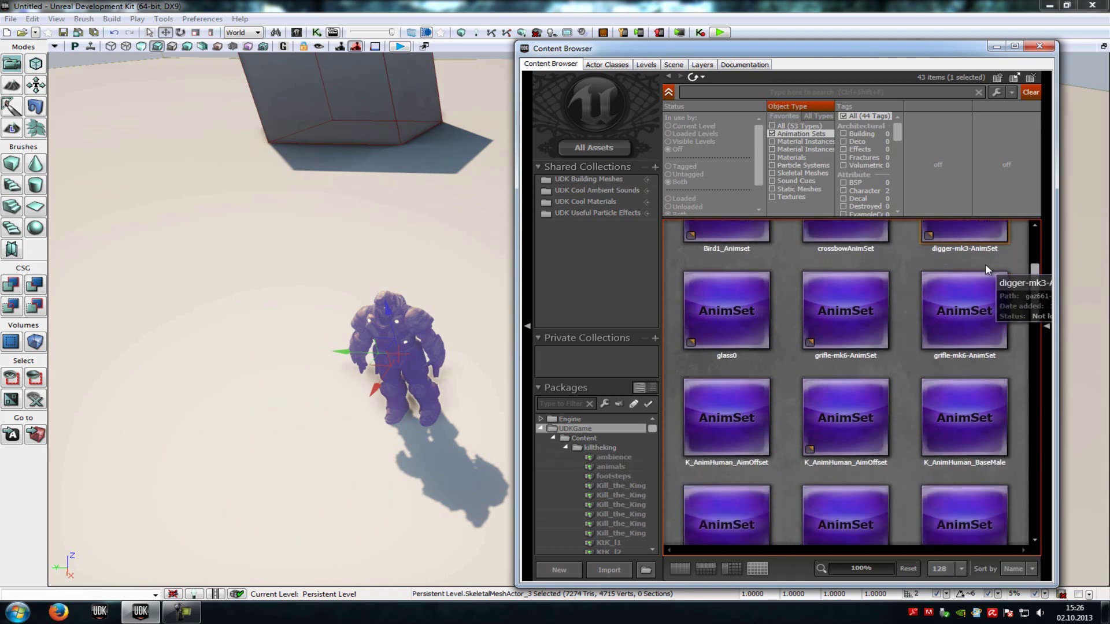
left_click(988, 419)
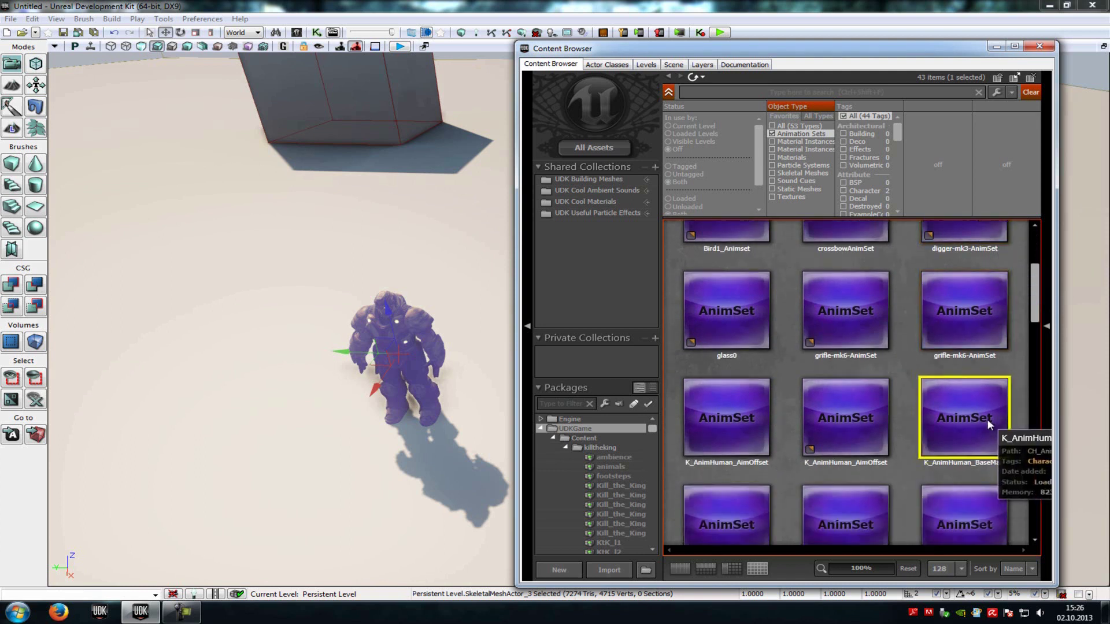
double_click(979, 419)
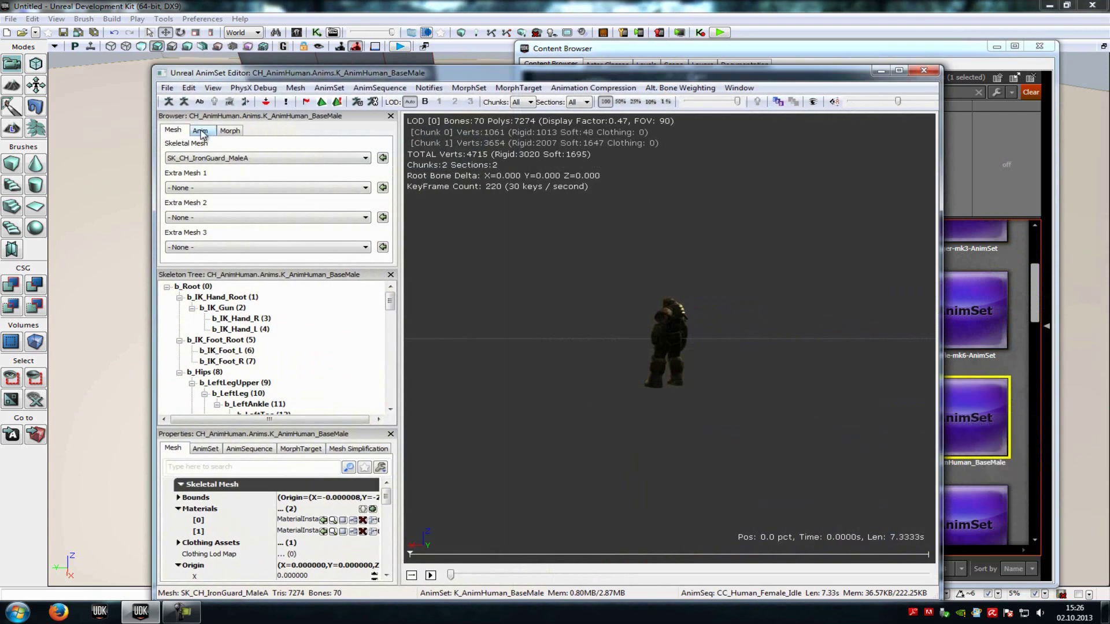
Preview the CC_Human_Male_Idle sequence from the character's front.
left_click(200, 132)
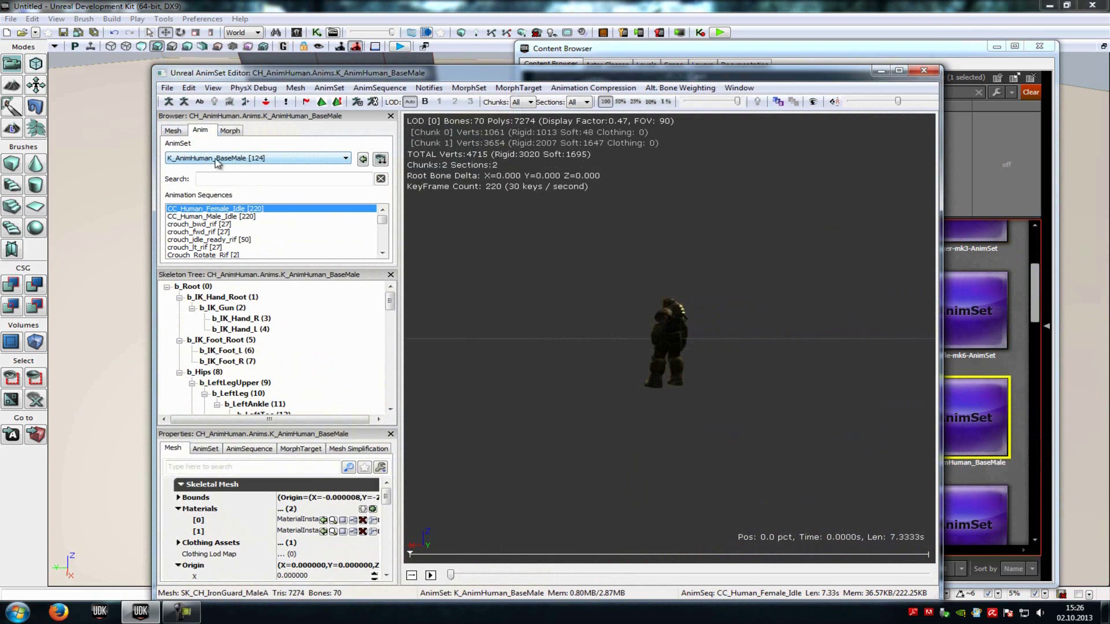
left_click(215, 217)
left_click_drag(594, 376, 938, 424)
scroll(571, 320, "up", 3)
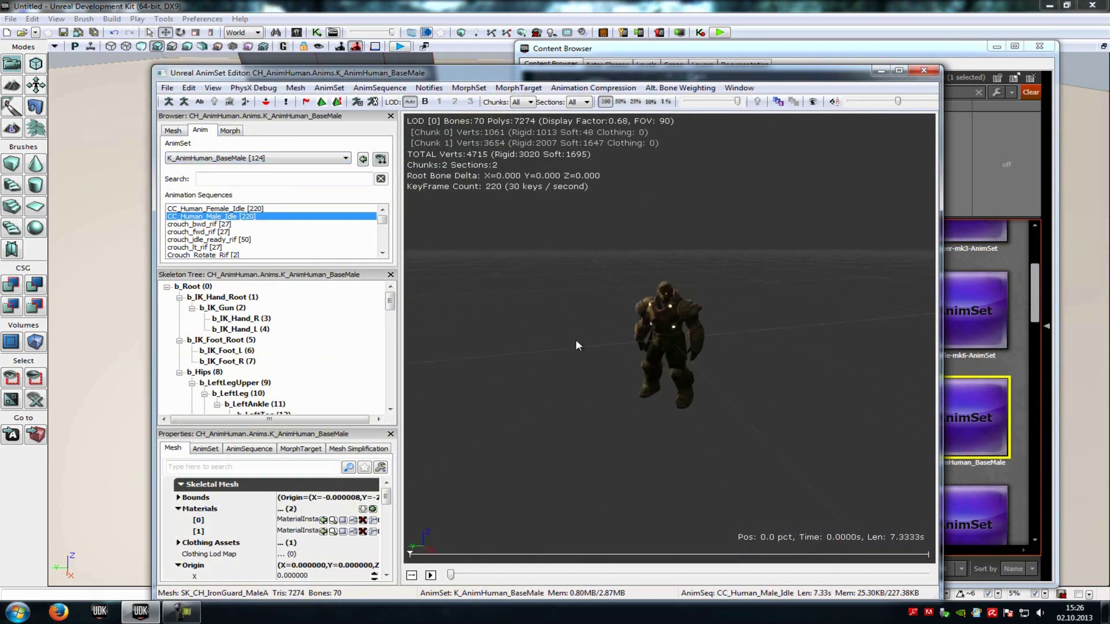
left_click(431, 575)
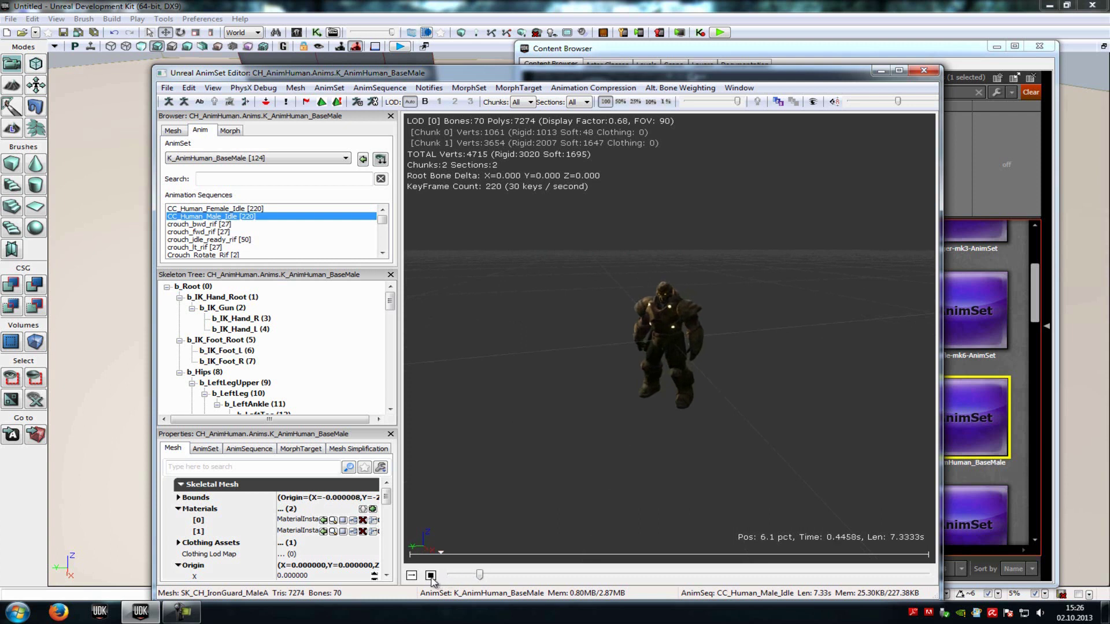
left_click_drag(619, 390, 674, 379)
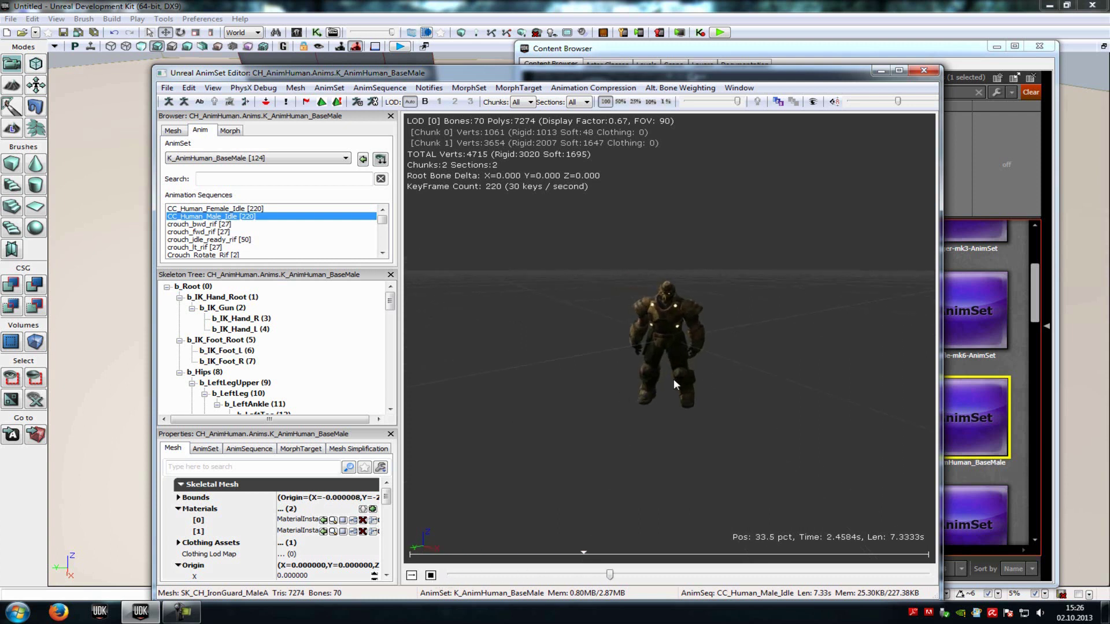
left_click(432, 576)
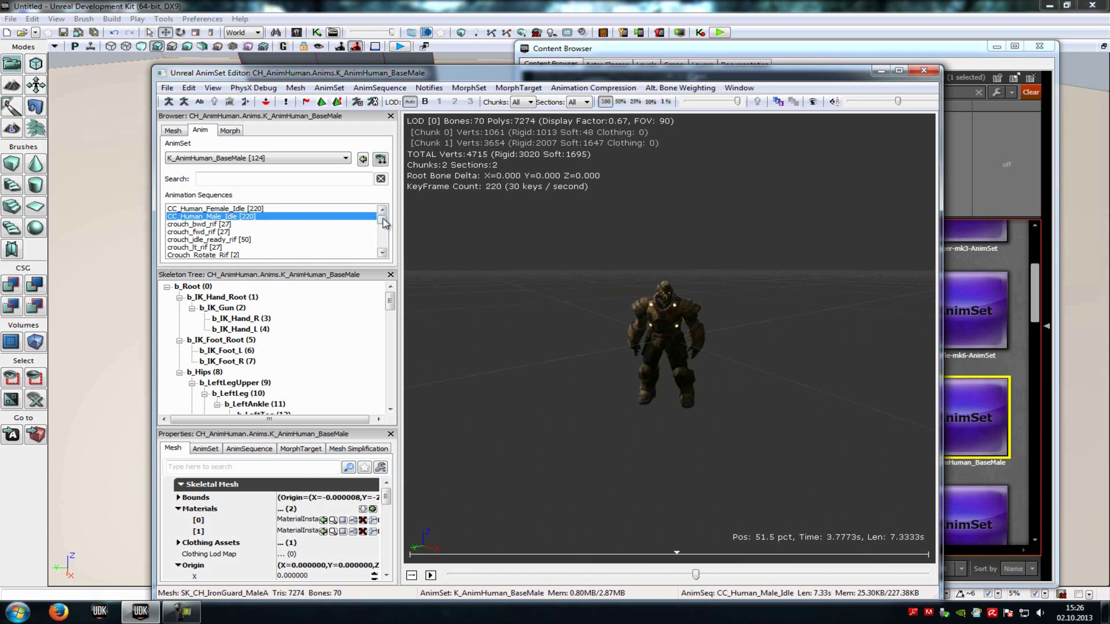
Find the Taunt_FB_Hoolahoop sequence and play it.
left_click_drag(384, 222, 383, 245)
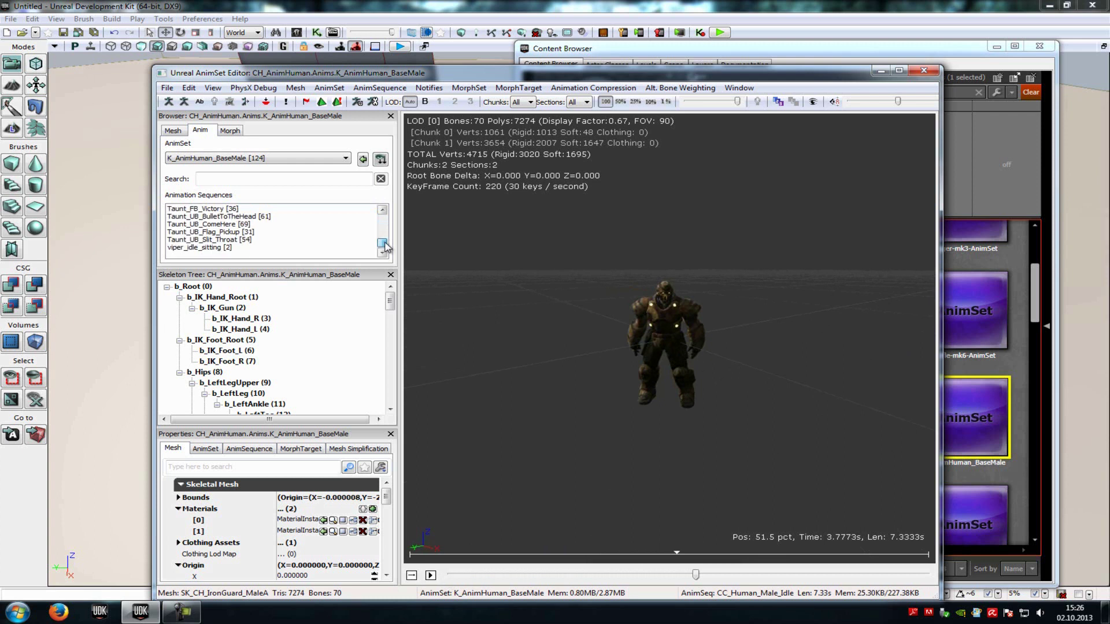
left_click(296, 218)
scroll(263, 223, "up", 2)
left_click(237, 240)
left_click(430, 575)
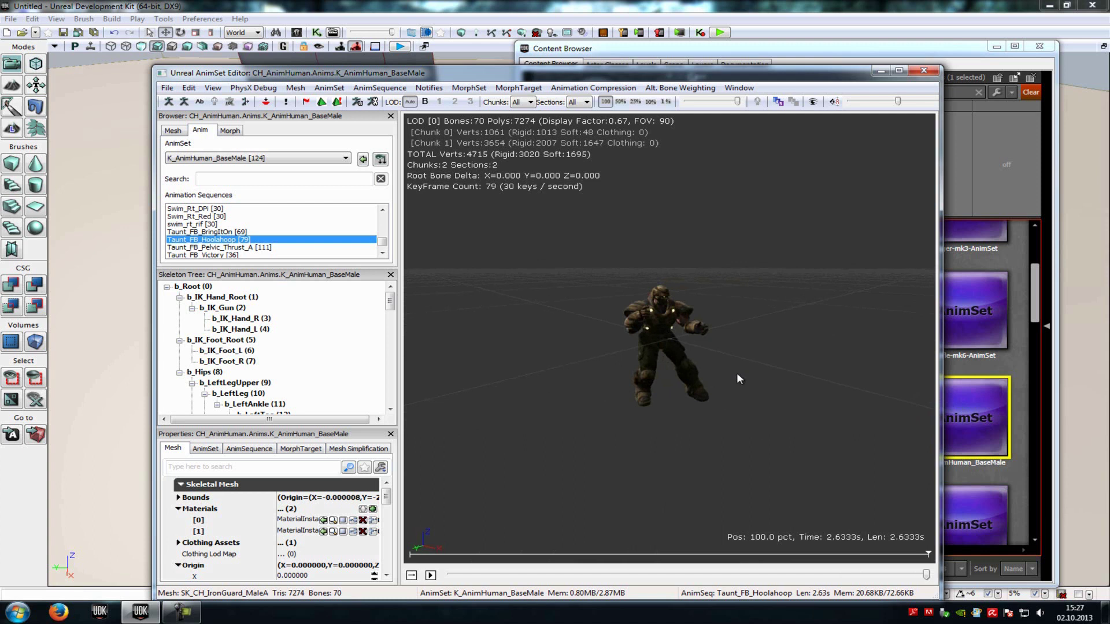
In Kismet, create a new Matinee node and open it for editing.
left_click(924, 70)
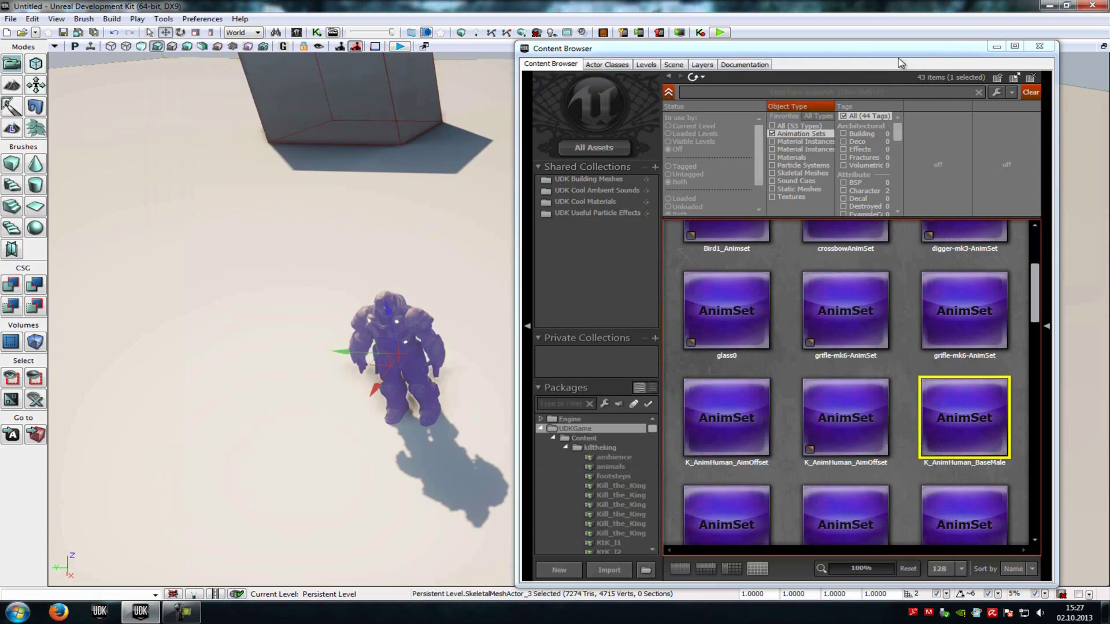
left_click_drag(621, 50, 718, 53)
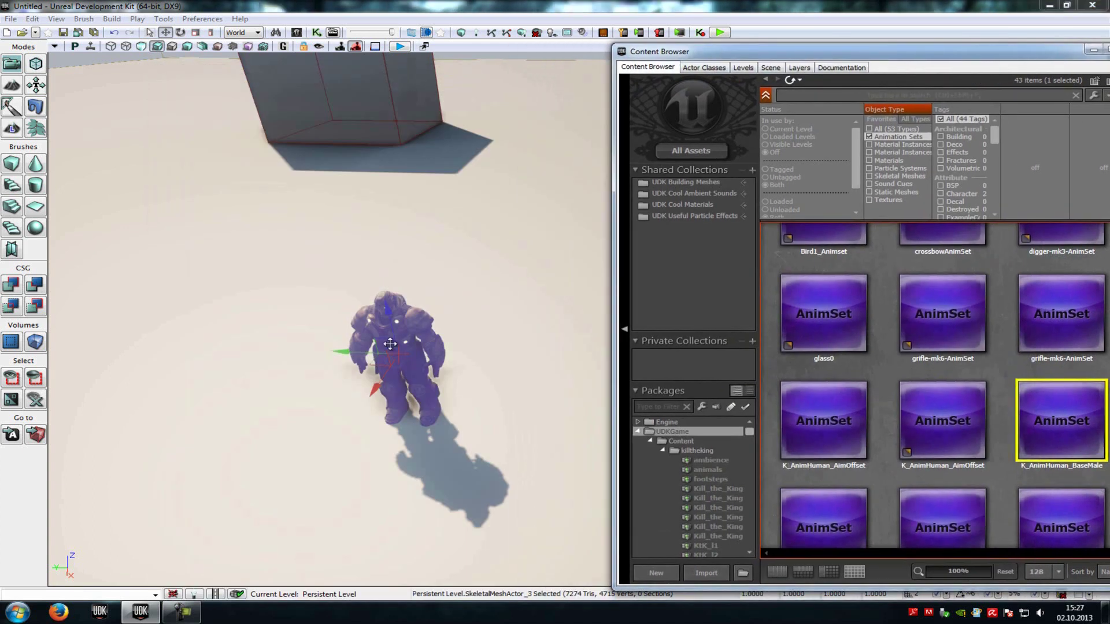
left_click(317, 32)
right_click(677, 276)
left_click(763, 296)
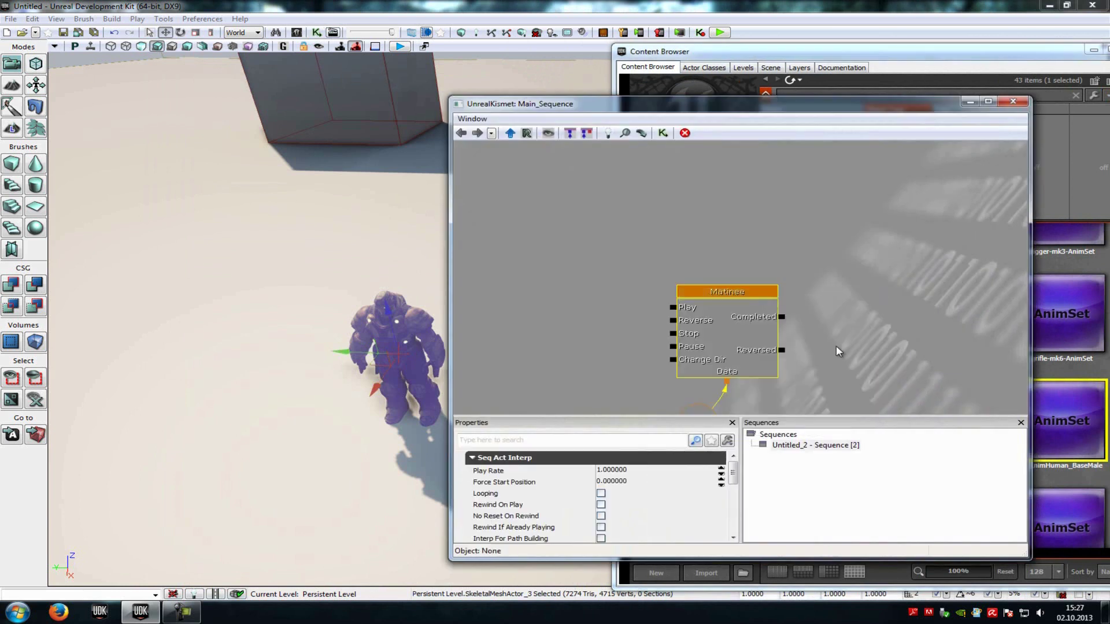
left_click_drag(738, 297, 753, 287)
double_click(754, 286)
Add a skeletal mesh group with K_AnimHuman_BaseMale in its Group Anim Sets.
right_click(593, 183)
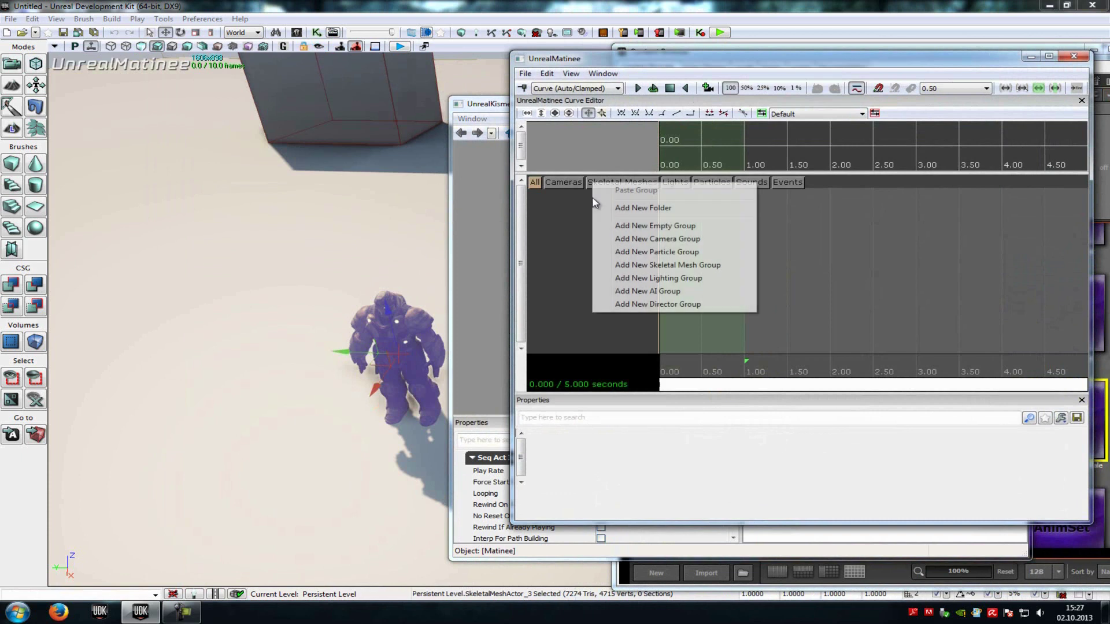
left_click(638, 266)
left_click(715, 369)
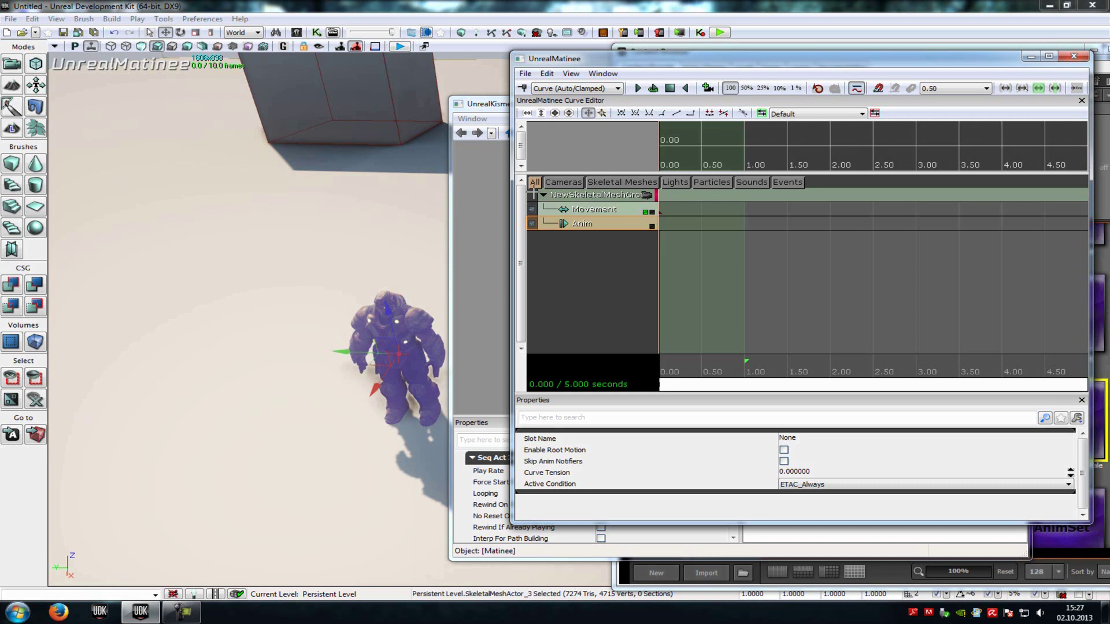
left_click(570, 197)
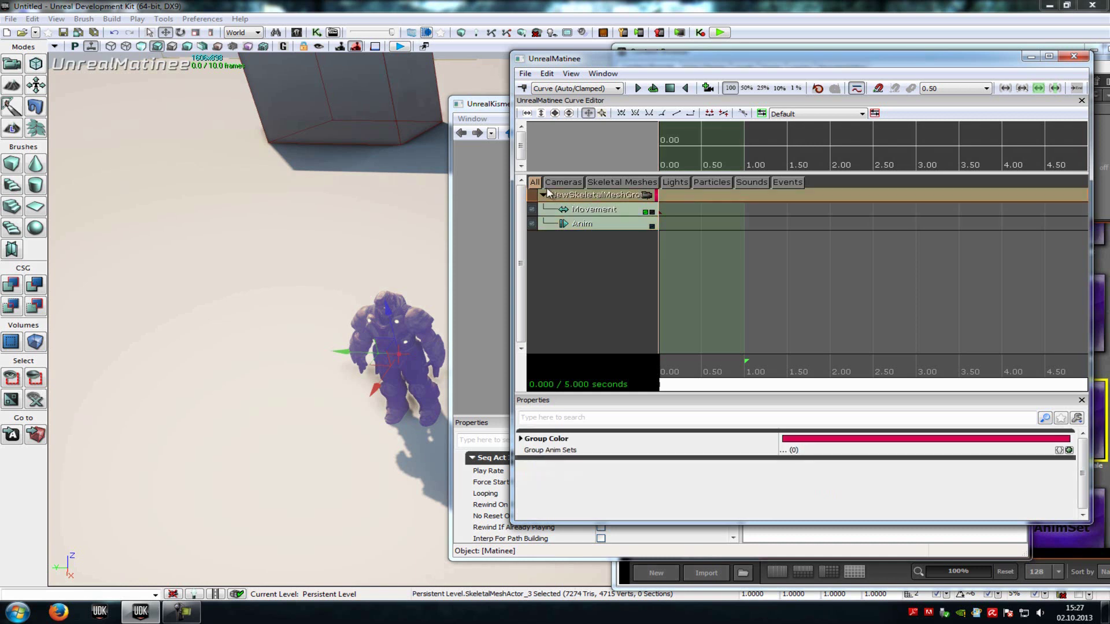
mouse_move(539, 458)
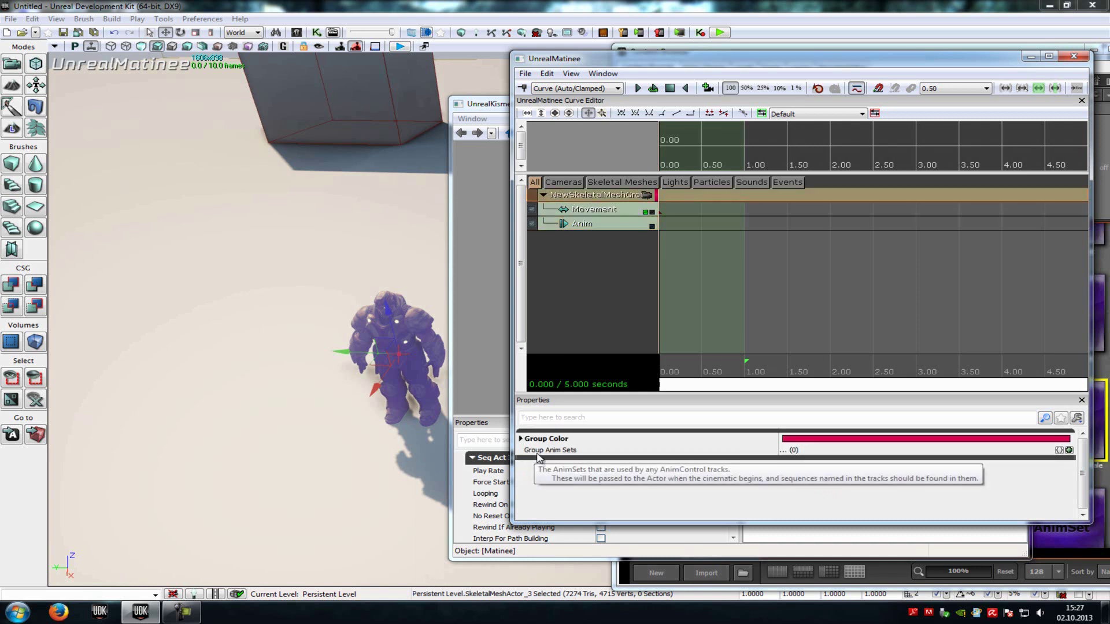
left_click(1069, 451)
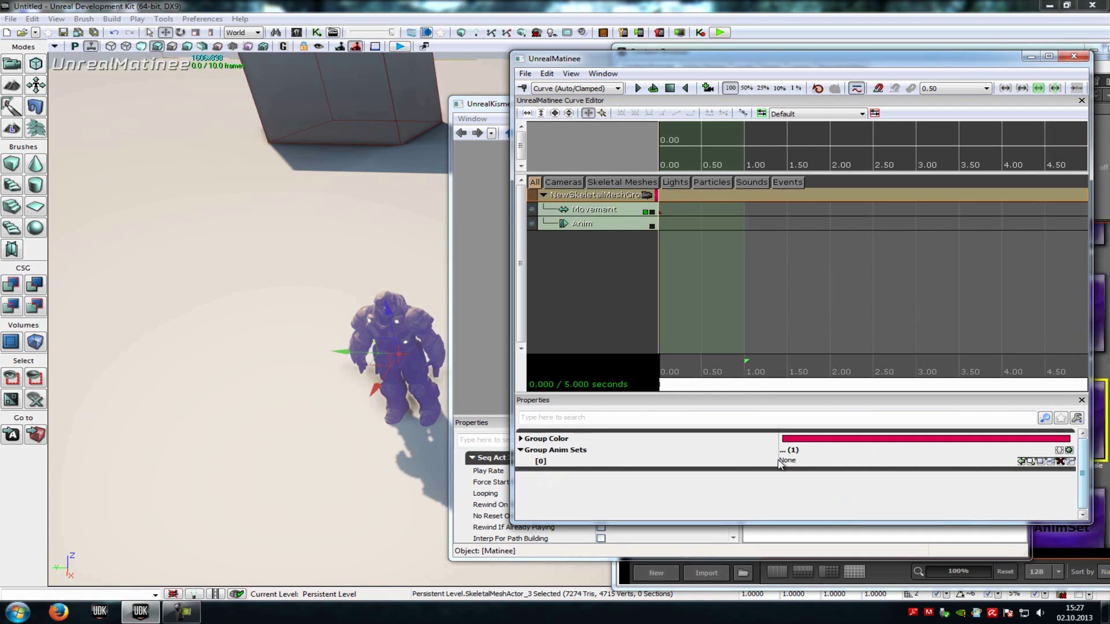
left_click(1021, 462)
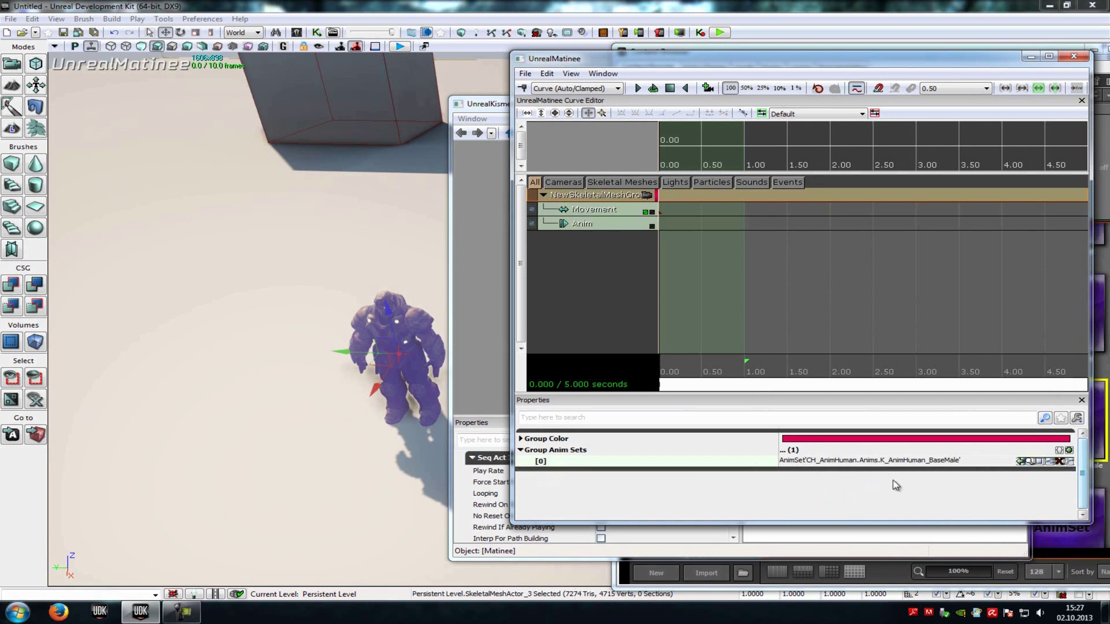
left_click(581, 224)
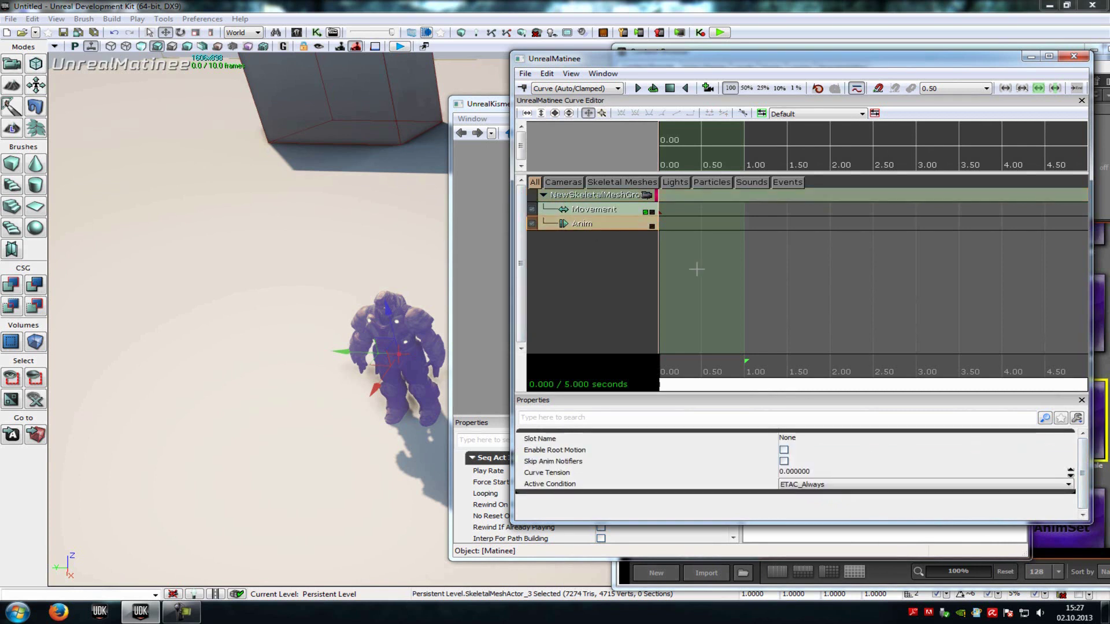
Key CC_Human_Male_Idle on the Anim track and stretch sequence and loop region to the clip's end.
key("Return")
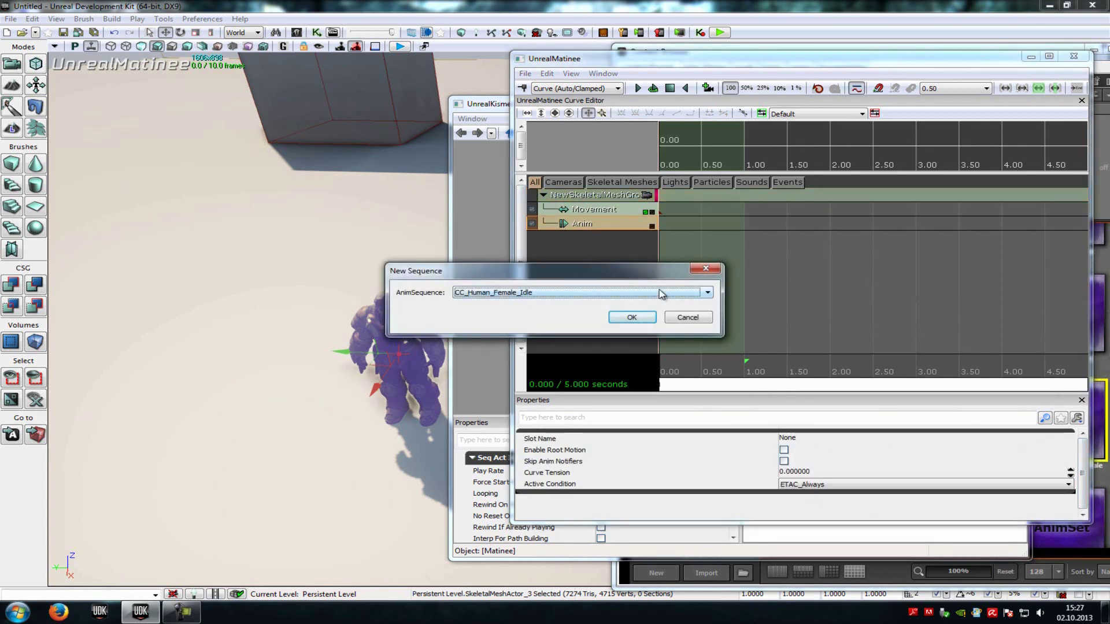
left_click(661, 293)
left_click(555, 312)
left_click(632, 318)
scroll(805, 324, "down", 1)
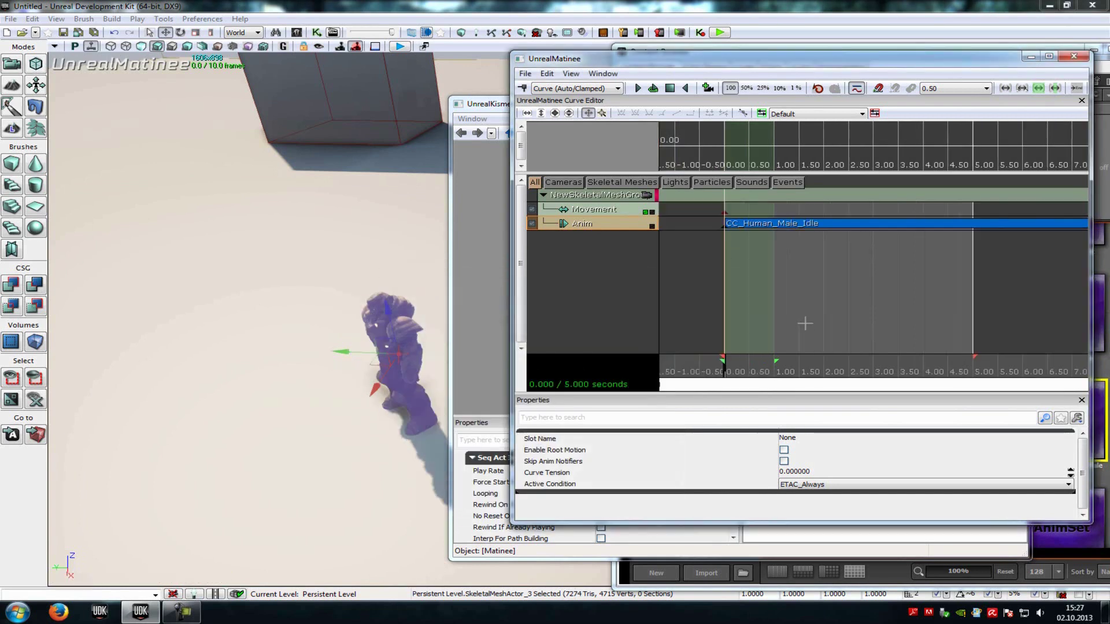
scroll(806, 324, "down", 1)
left_click_drag(946, 354, 1044, 355)
left_click_drag(785, 361, 1045, 354)
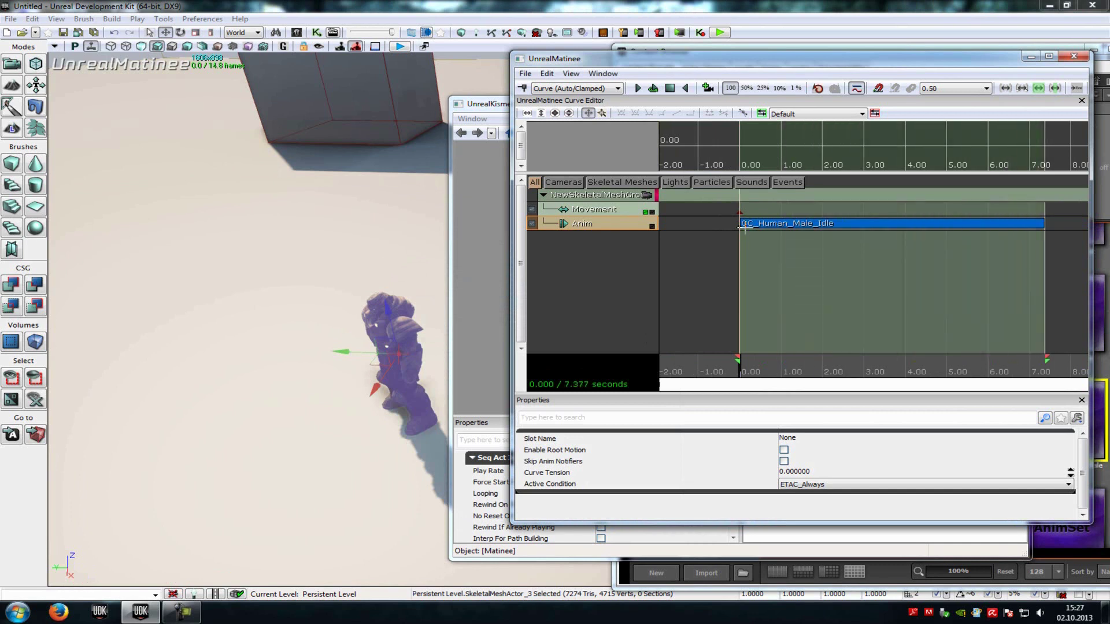
Set the idle animation key to loop, scrub to preview it, and close Matinee.
left_click(741, 225)
right_click(742, 214)
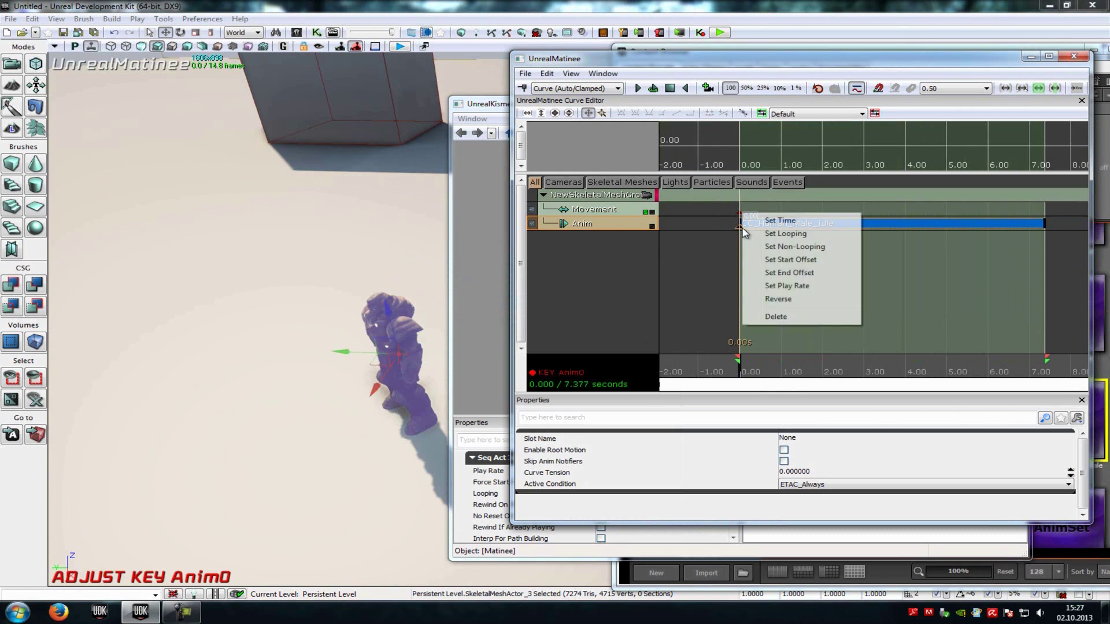
left_click(782, 233)
scroll(736, 315, "down", 1)
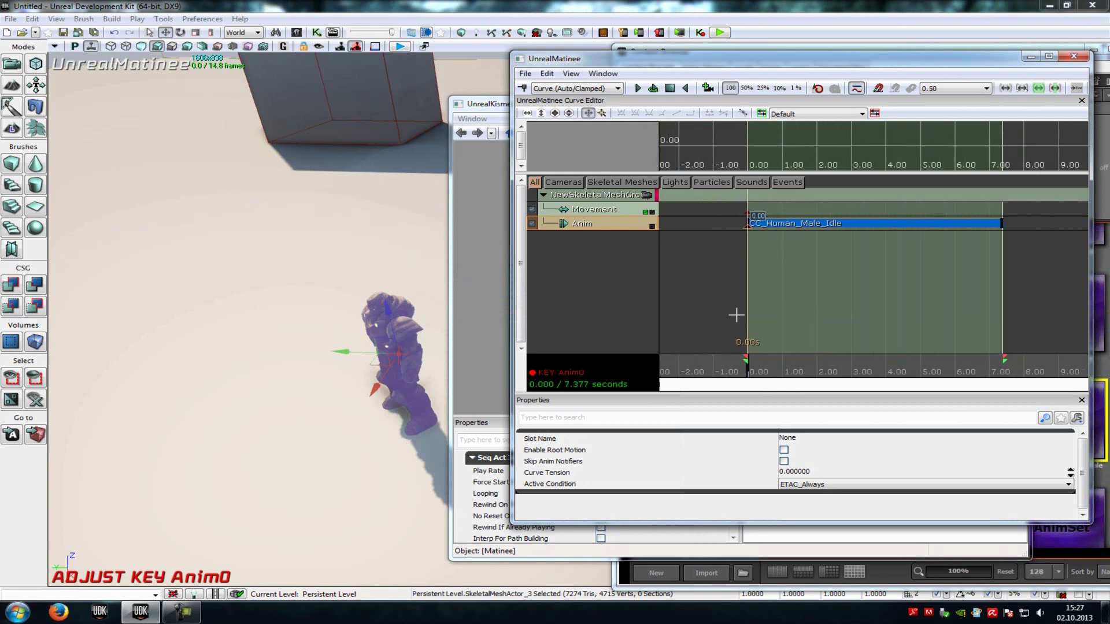
left_click_drag(746, 370, 803, 364)
left_click(1073, 56)
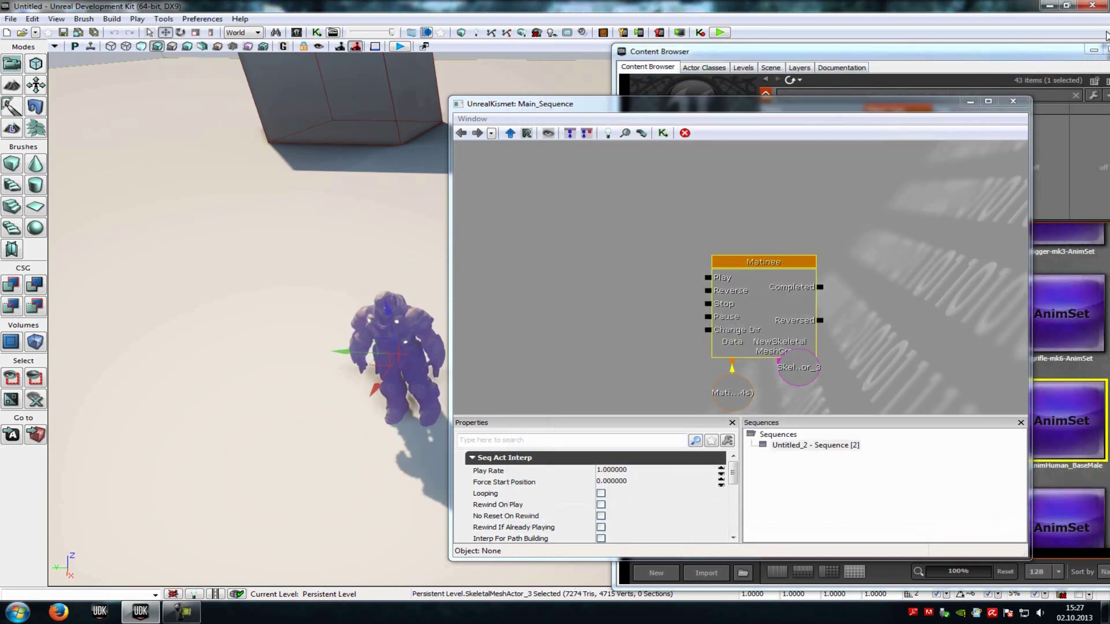
Add a second Matinee node in Kismet and give it a new skeletal mesh group.
left_click_drag(768, 190, 731, 245)
right_click(724, 192)
left_click(777, 213)
double_click(772, 239)
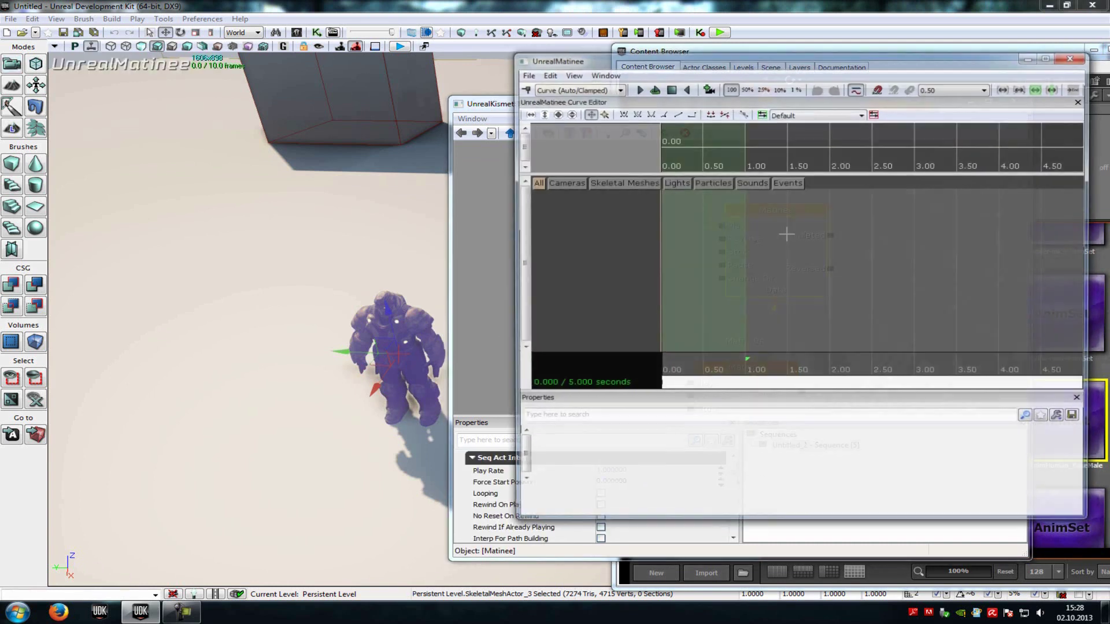
right_click(592, 196)
left_click(671, 270)
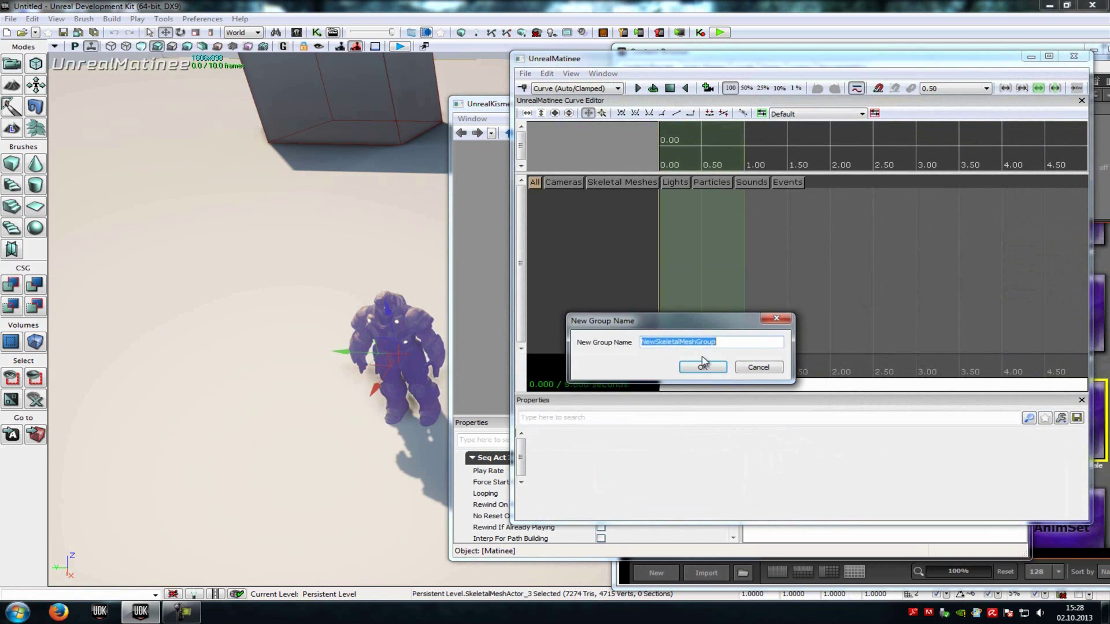
left_click(705, 365)
Assign K_AnimHuman_BaseMale to the group's anim sets and pick Taunt_FB_Hoolahoop for a new Anim key.
left_click(594, 198)
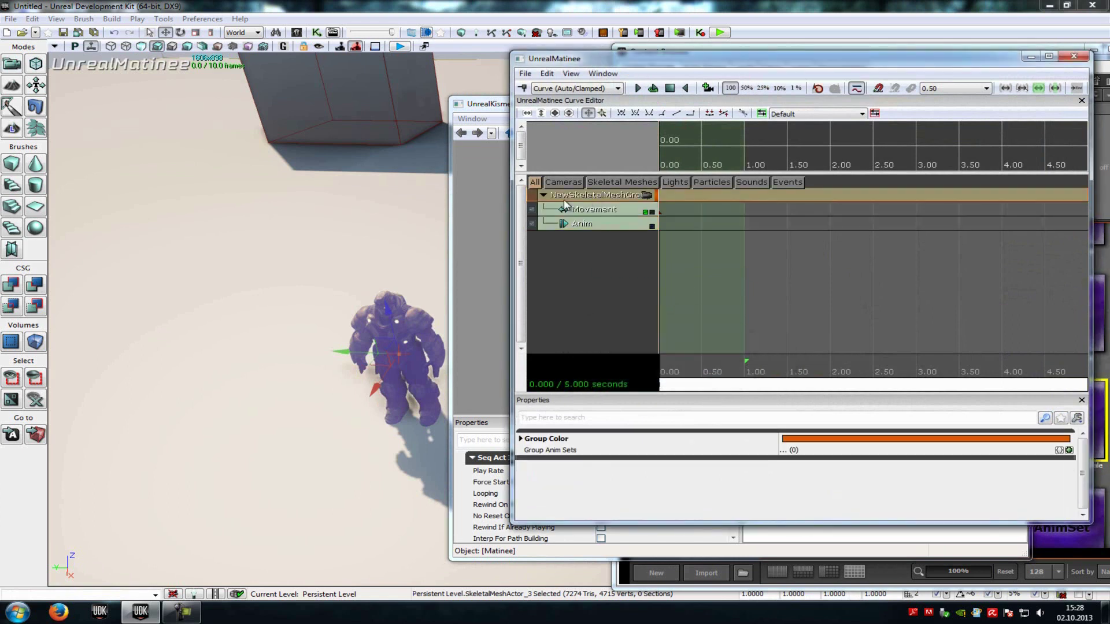
left_click(1068, 450)
left_click(1021, 462)
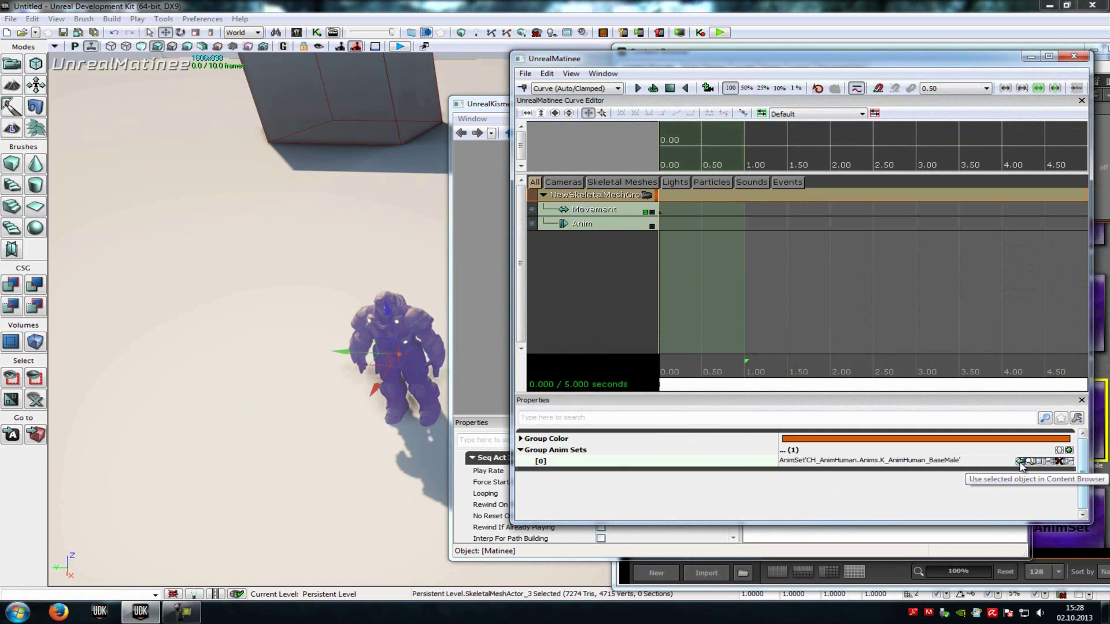
left_click(601, 225)
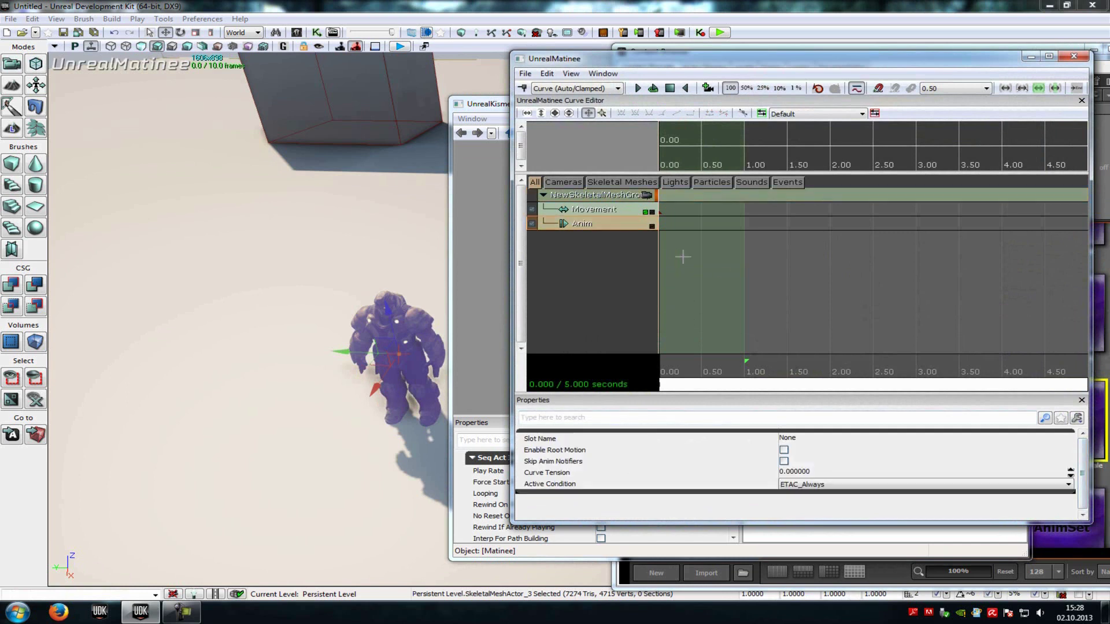
key("Return")
left_click(708, 292)
left_click_drag(706, 306, 707, 517)
left_click(550, 470)
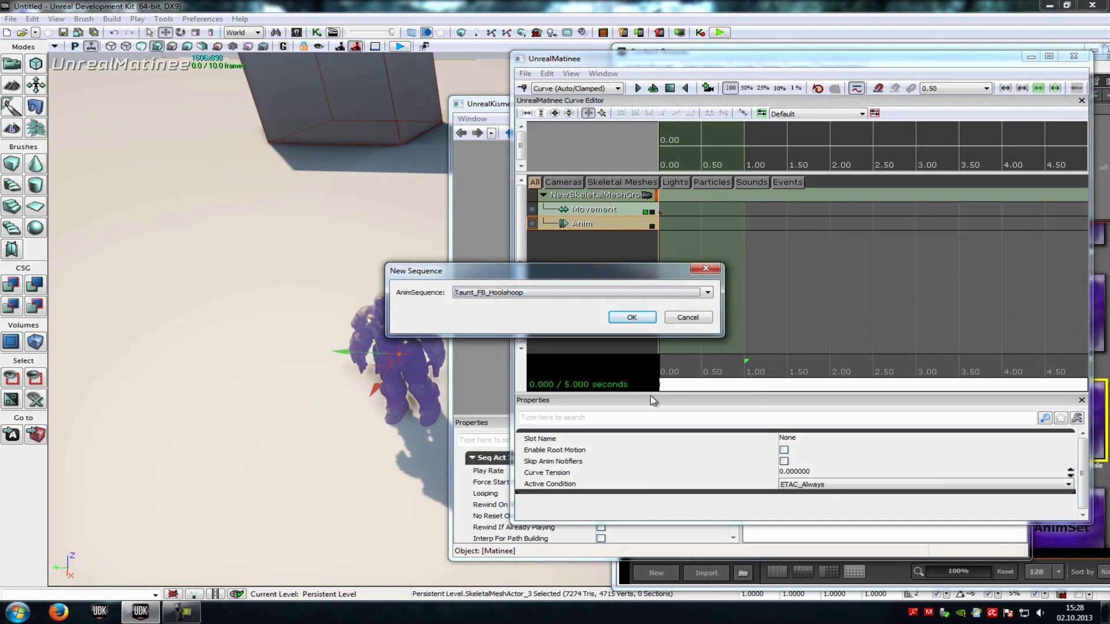
Add the Taunt_FB_Hoolahoop key and trim the sequence and loop region to 2.646 seconds.
left_click(638, 318)
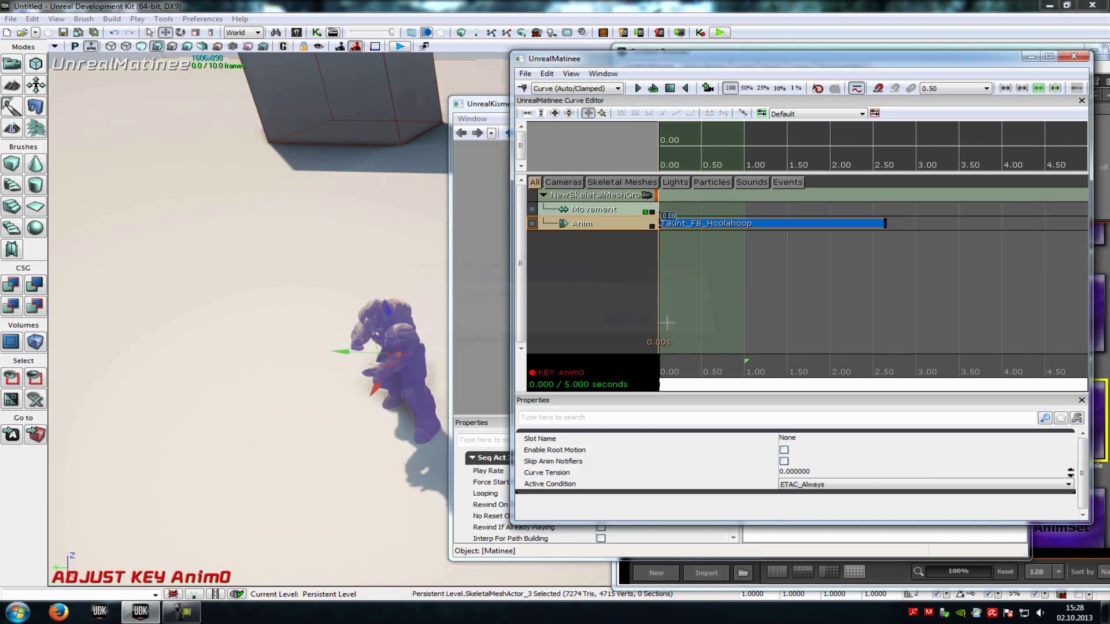
mouse_move(747, 361)
left_mouse_down()
mouse_move(763, 346)
mouse_move(895, 336)
left_mouse_up()
scroll(902, 338, "down", 4)
mouse_move(984, 356)
left_mouse_down()
mouse_move(890, 358)
mouse_move(902, 360)
left_mouse_up()
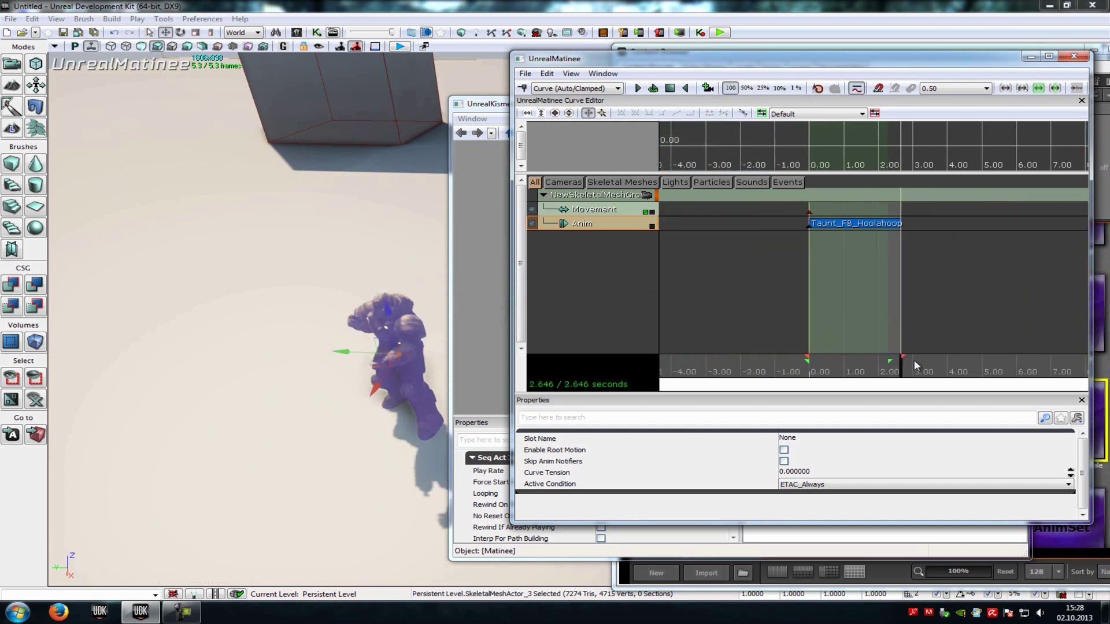
left_click_drag(889, 360, 906, 363)
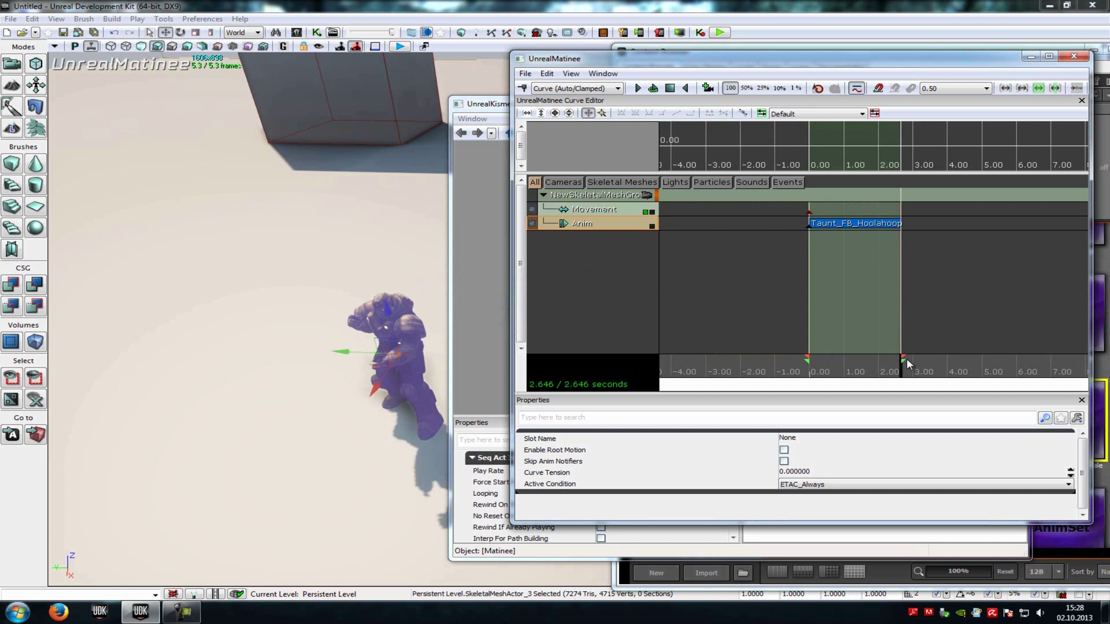
Set the taunt animation key to loop and close Matinee.
left_click(809, 226)
right_click(809, 223)
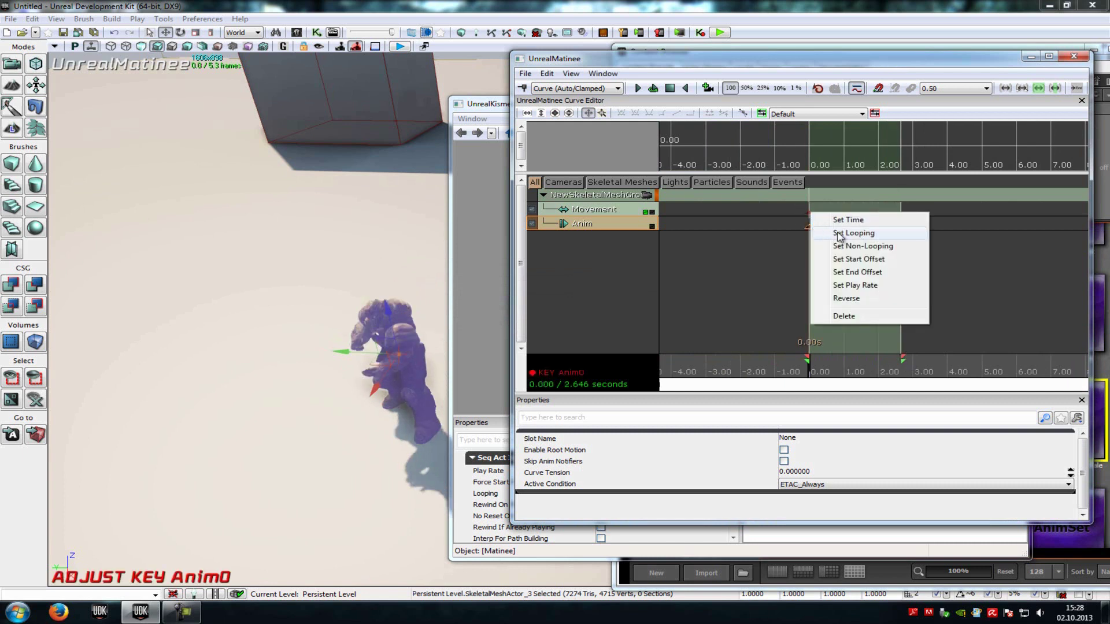
left_click(829, 238)
left_click(1074, 56)
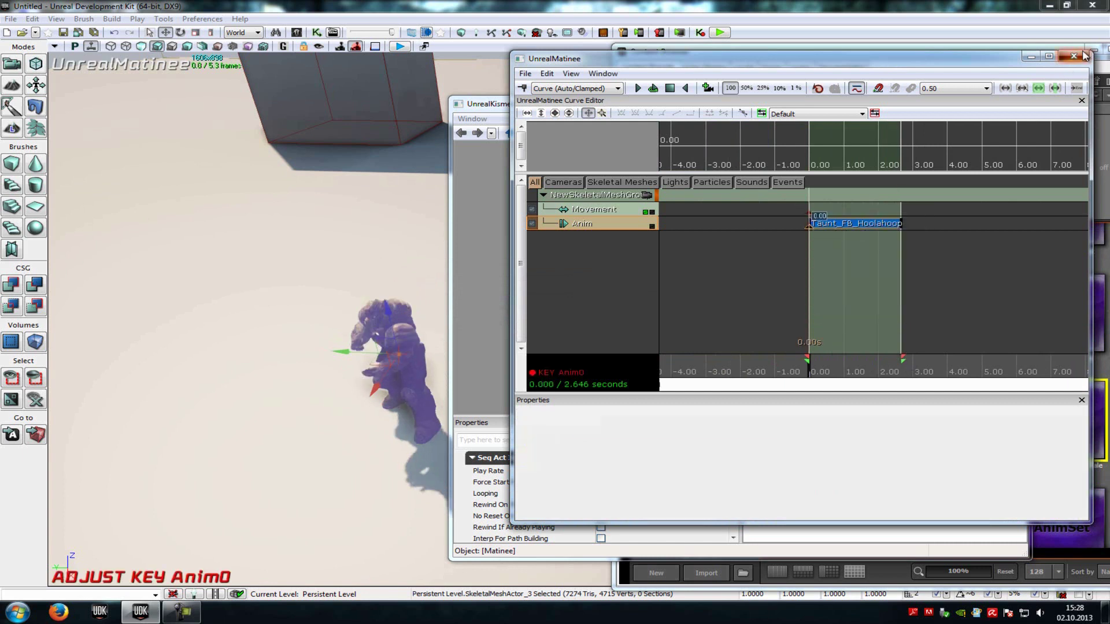
Add a Level Loaded event and wire it to the lower Matinee's Play input.
scroll(678, 277, "down", 2)
left_click_drag(679, 278, 737, 226)
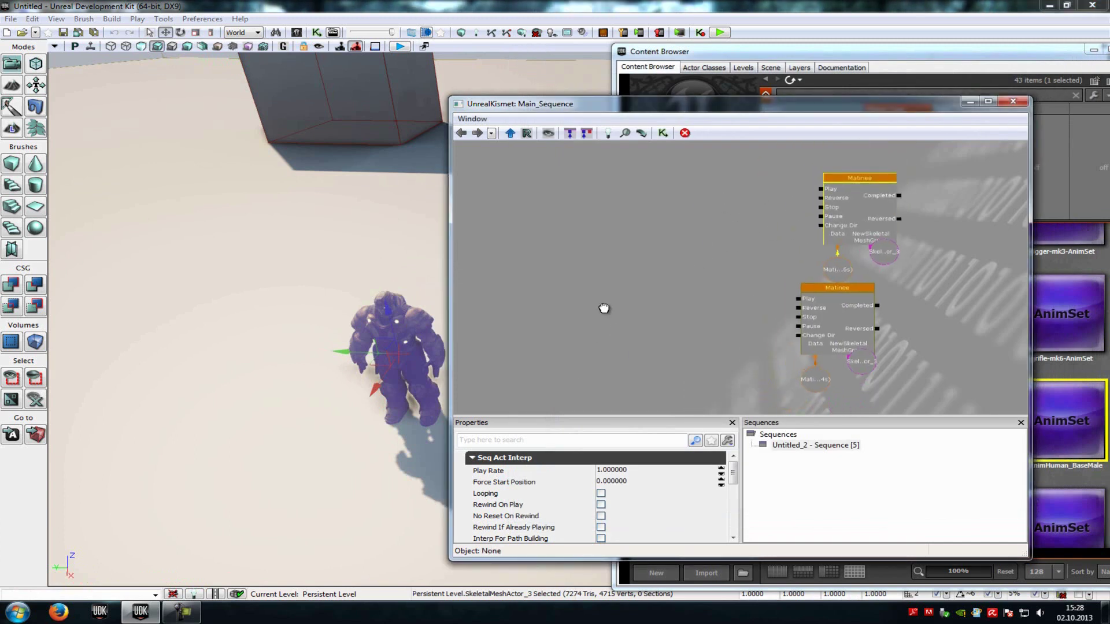
right_click(605, 290)
mouse_move(629, 349)
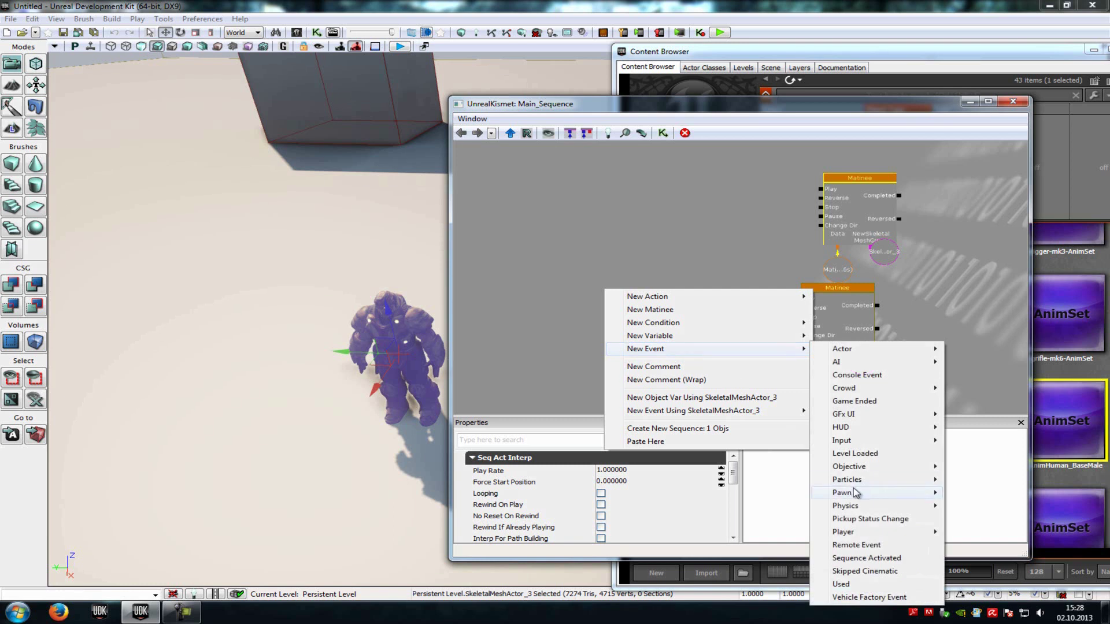
left_click(849, 453)
left_click_drag(706, 330, 790, 296)
scroll(688, 327, "up", 1)
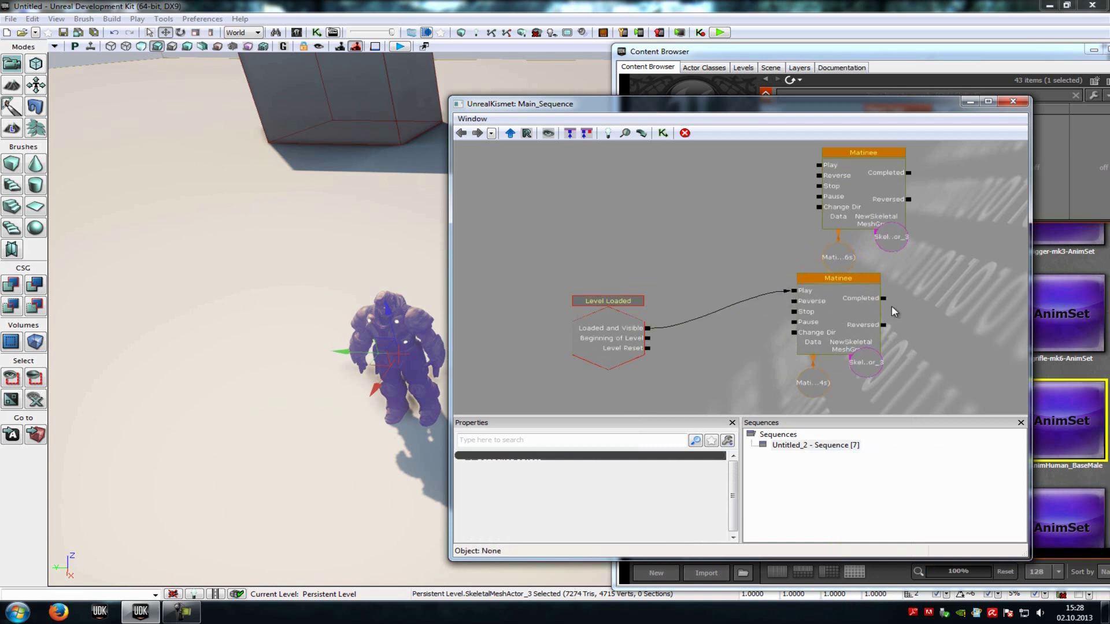
left_click_drag(882, 300, 793, 291)
Tick Looping on the lower Matinee and move it and its variables down.
left_click(852, 324)
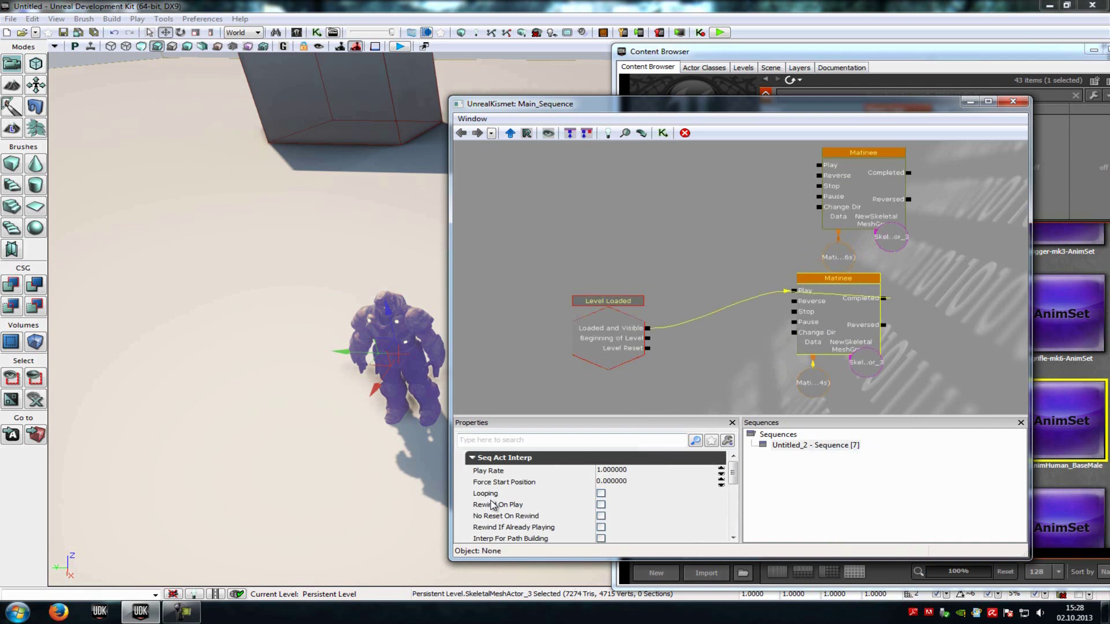
left_click(600, 492)
left_click_drag(734, 321, 703, 325)
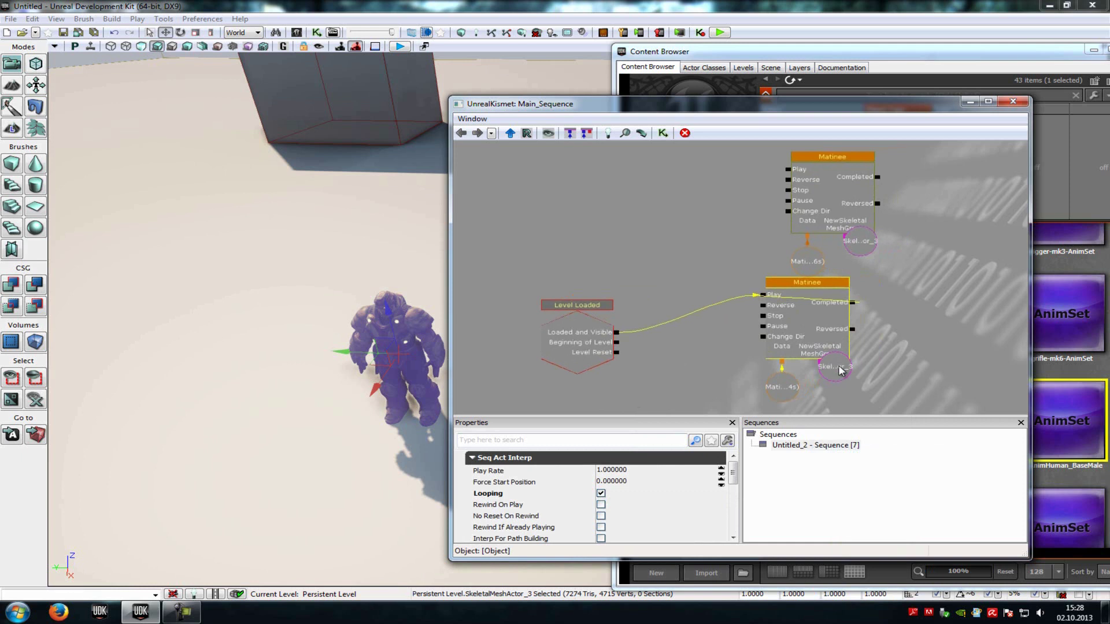
left_click_drag(777, 386, 781, 413)
left_click(703, 285)
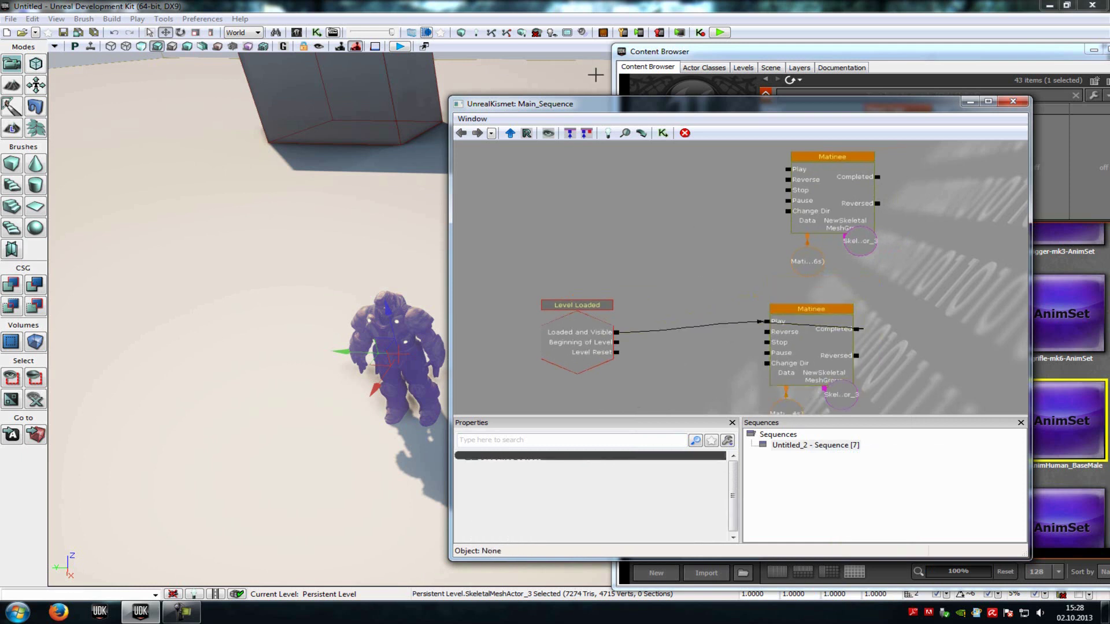
Add a trigger actor in front of the IronGuard character and nudge it into place.
left_click_drag(586, 105, 643, 109)
right_click(396, 154)
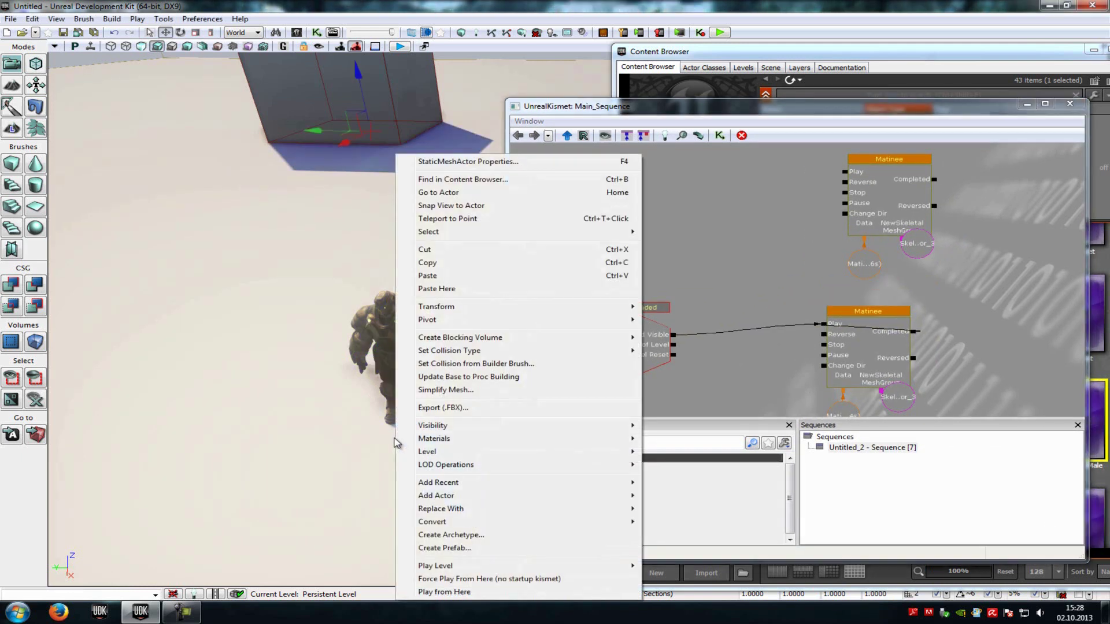
mouse_move(445, 495)
left_click(682, 574)
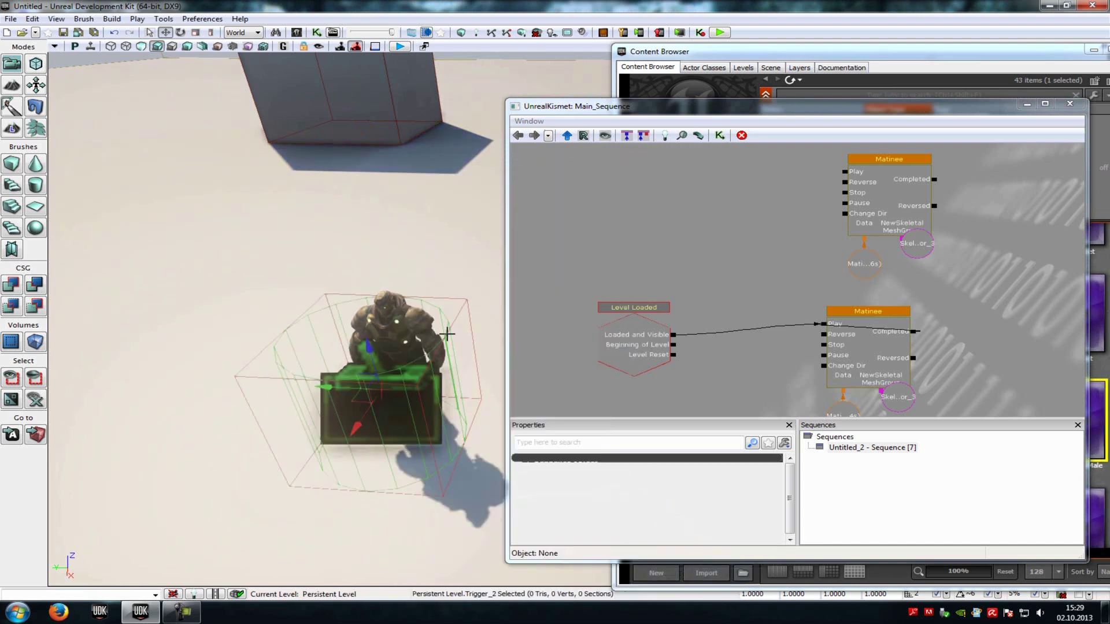
left_click_drag(356, 419, 365, 418)
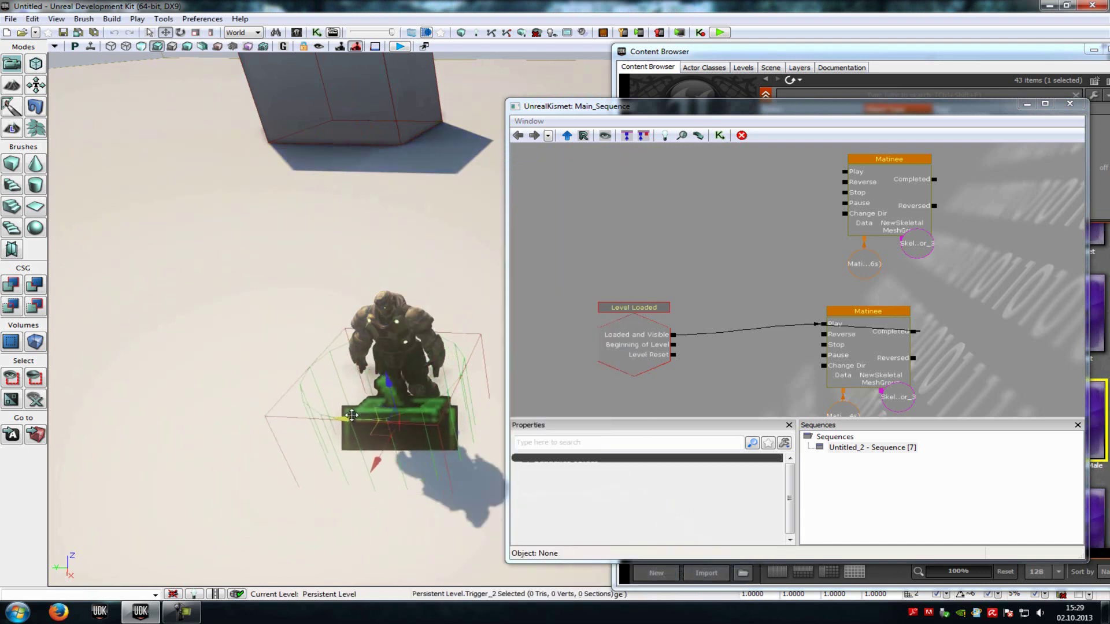
Bring up the New Event Using Trigger_2 list on the Kismet canvas.
left_click_drag(594, 179, 634, 227)
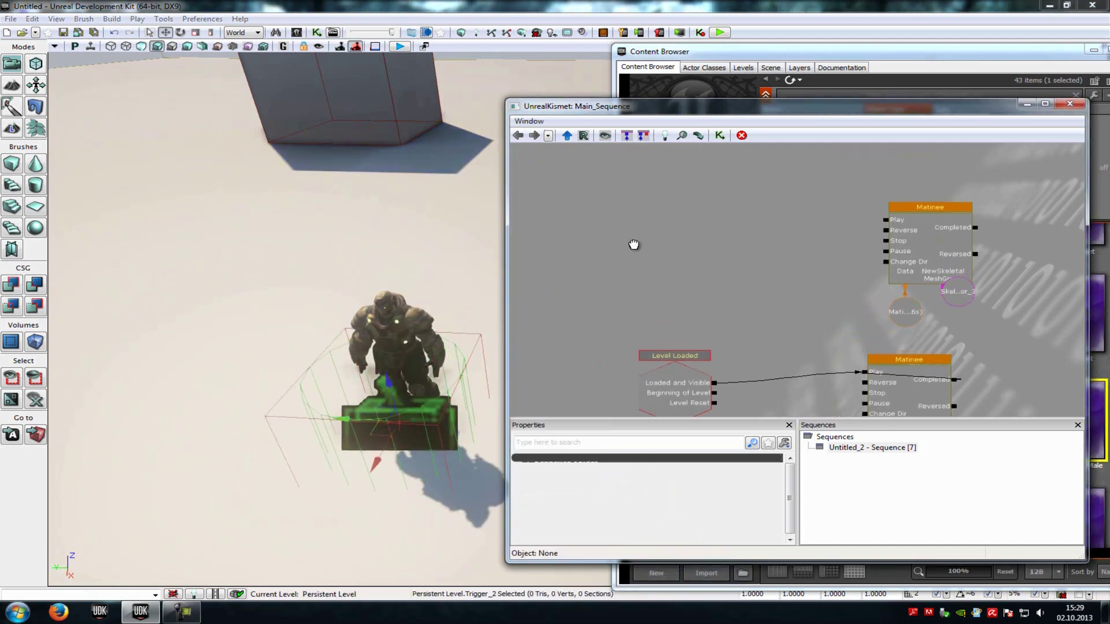
right_click(634, 227)
mouse_move(775, 351)
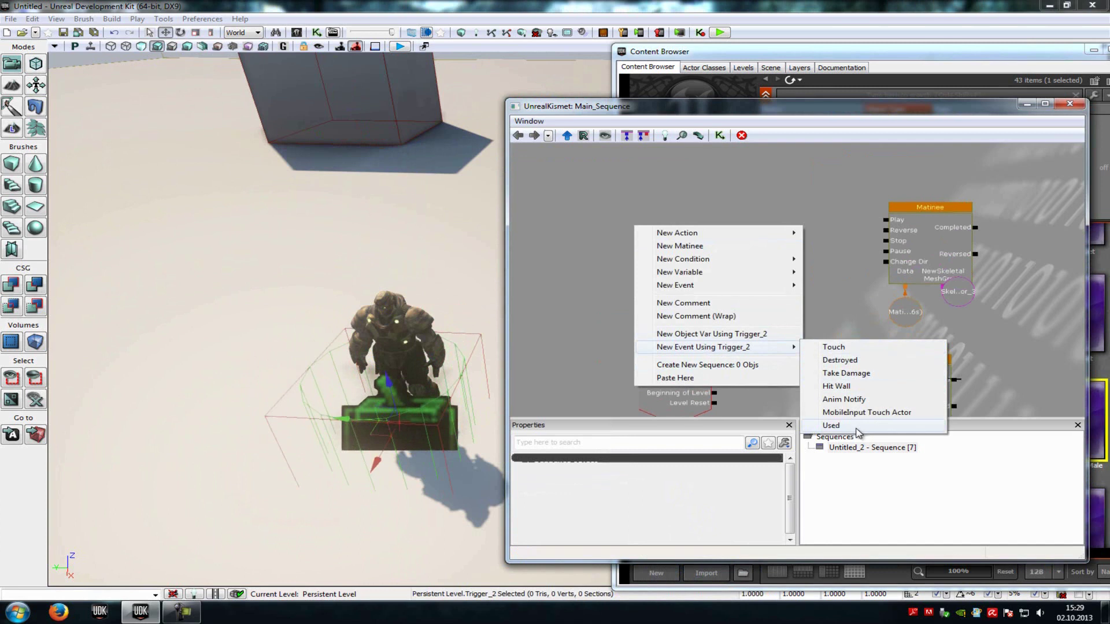
Add a Trigger_2 Touch event node, trying and then removing a link to the upper Matinee's Play.
left_click(836, 347)
left_click_drag(814, 279, 795, 285)
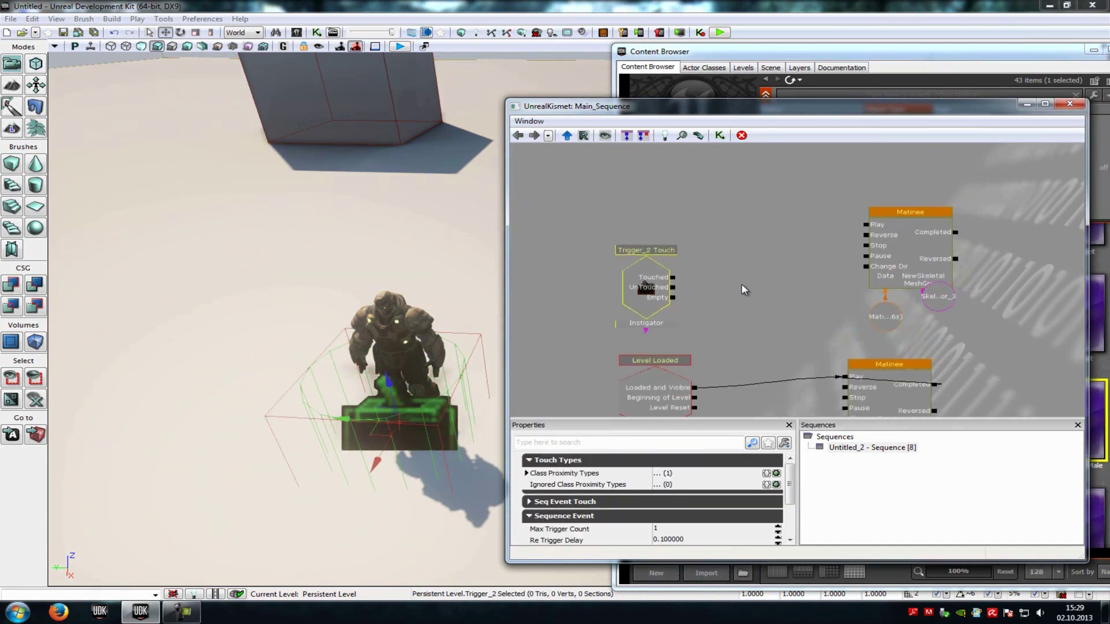
left_click_drag(673, 277, 865, 230)
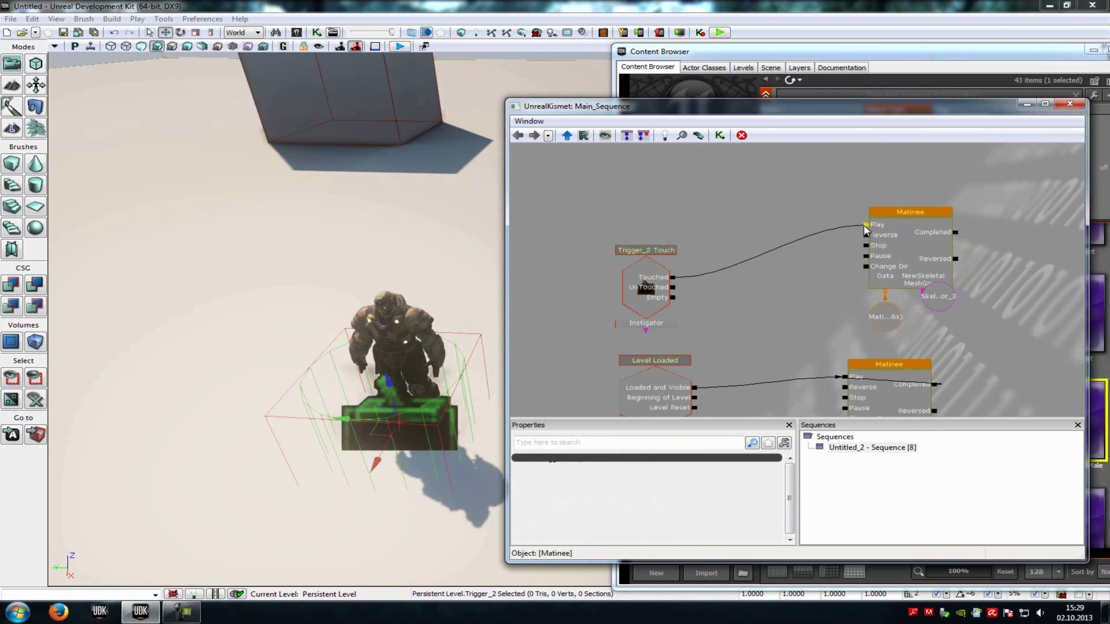
left_click_drag(866, 230, 854, 263)
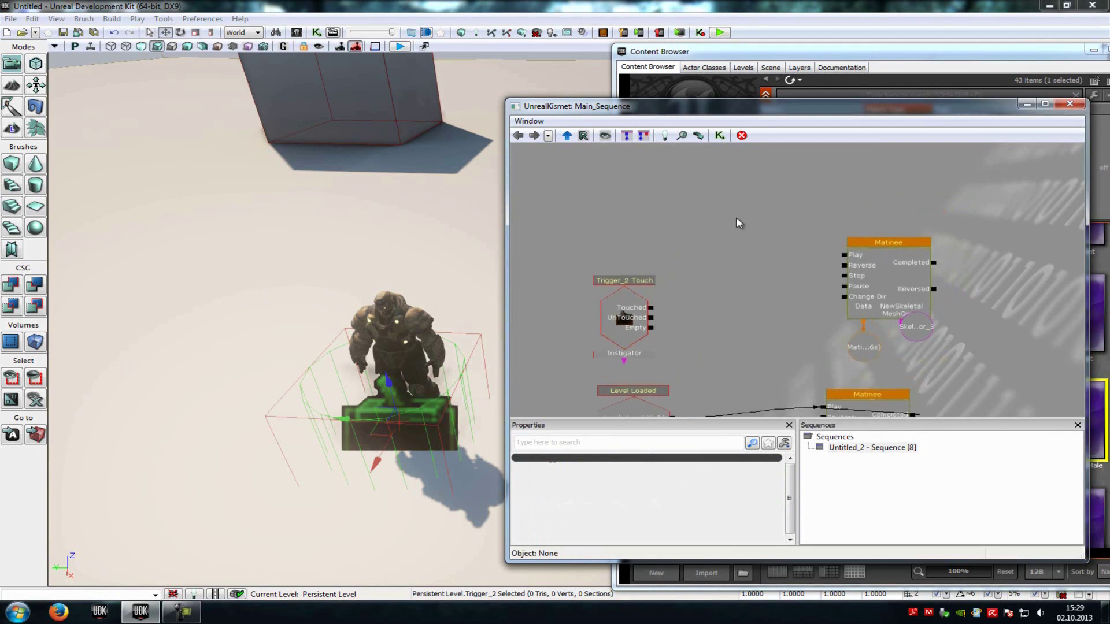
Add a Sound > Play Sound action to the Kismet sequence.
right_click(717, 177)
mouse_move(757, 182)
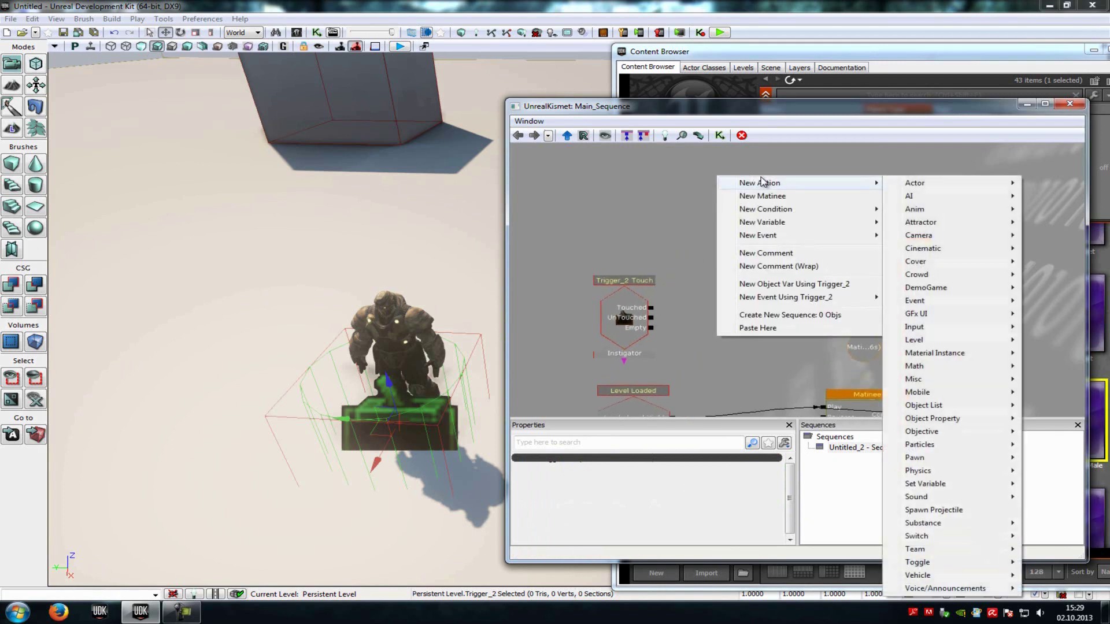
mouse_move(951, 498)
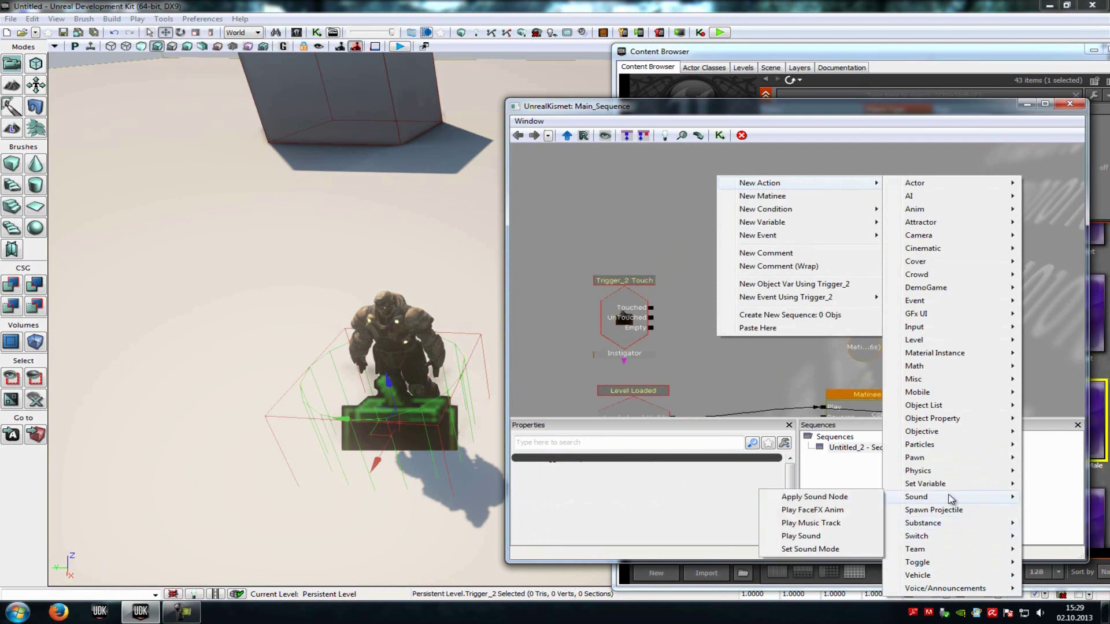
left_click(824, 541)
left_click_drag(784, 318, 761, 336)
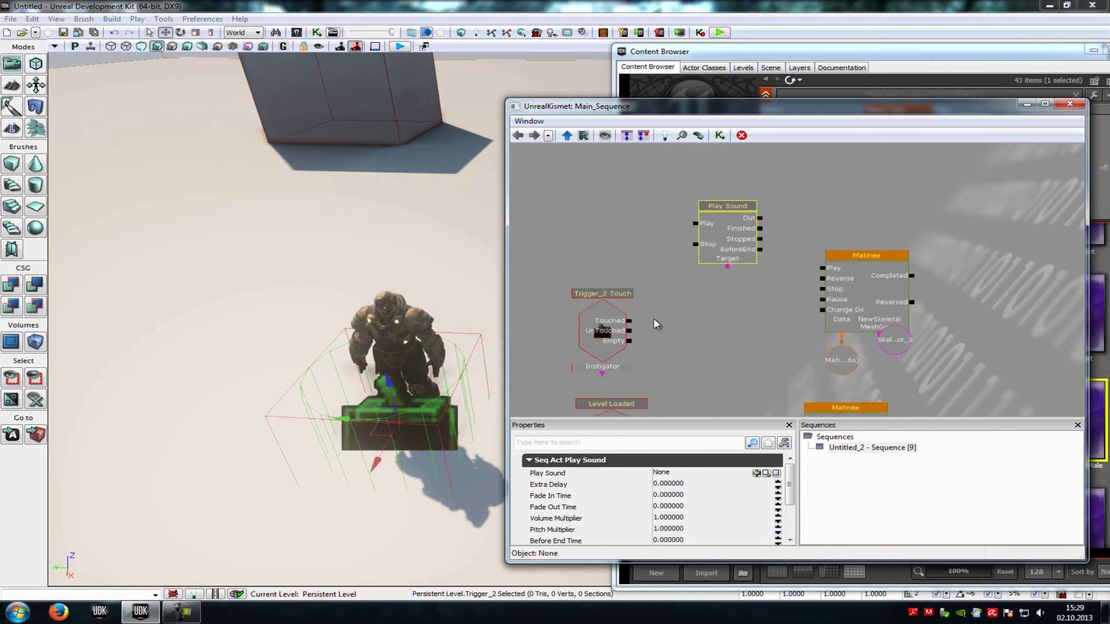
Wire Touched to Play Sound and the upper Matinee, and Finished to the Matinees' Stop and Play.
left_click(638, 322)
left_click_drag(638, 323, 646, 313)
left_click_drag(678, 213, 689, 220)
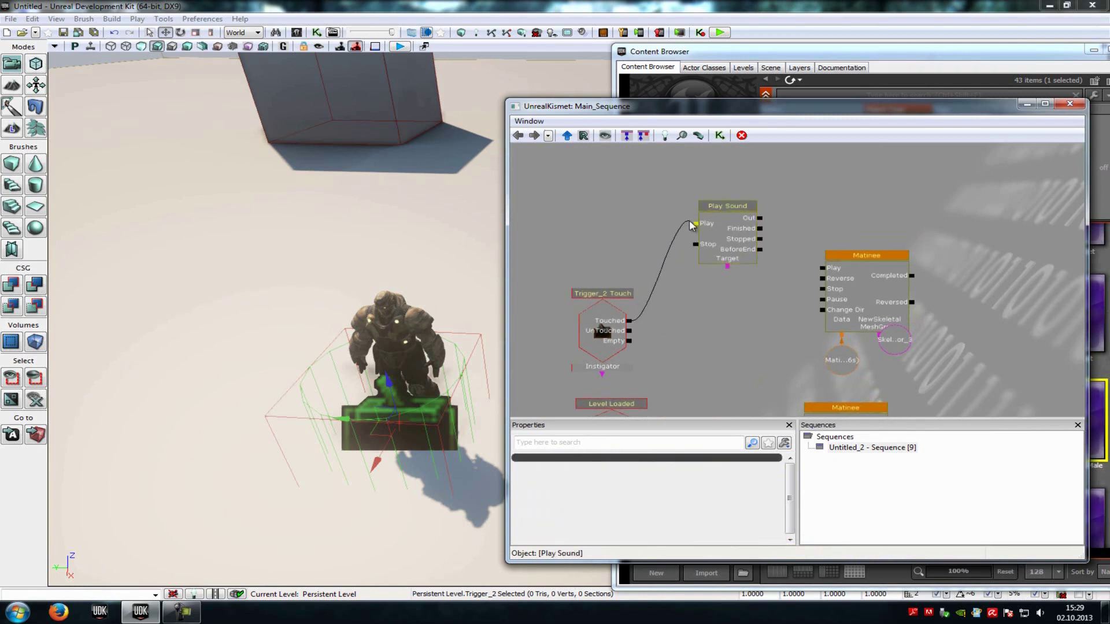
left_click_drag(630, 321, 823, 274)
left_click_drag(966, 235, 934, 239)
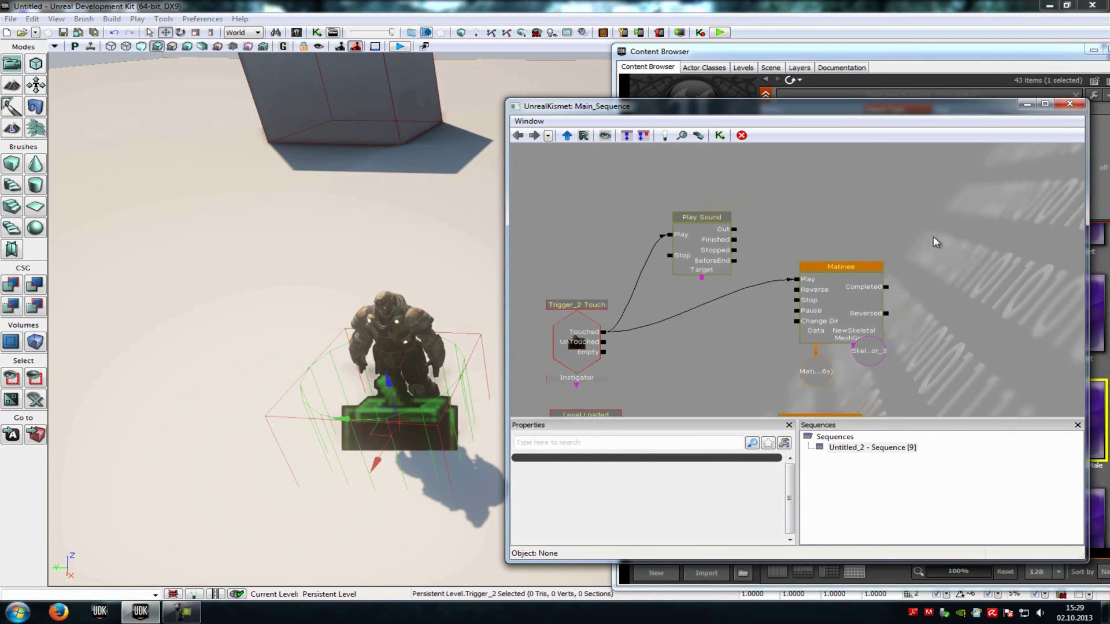
left_click_drag(734, 240, 794, 305)
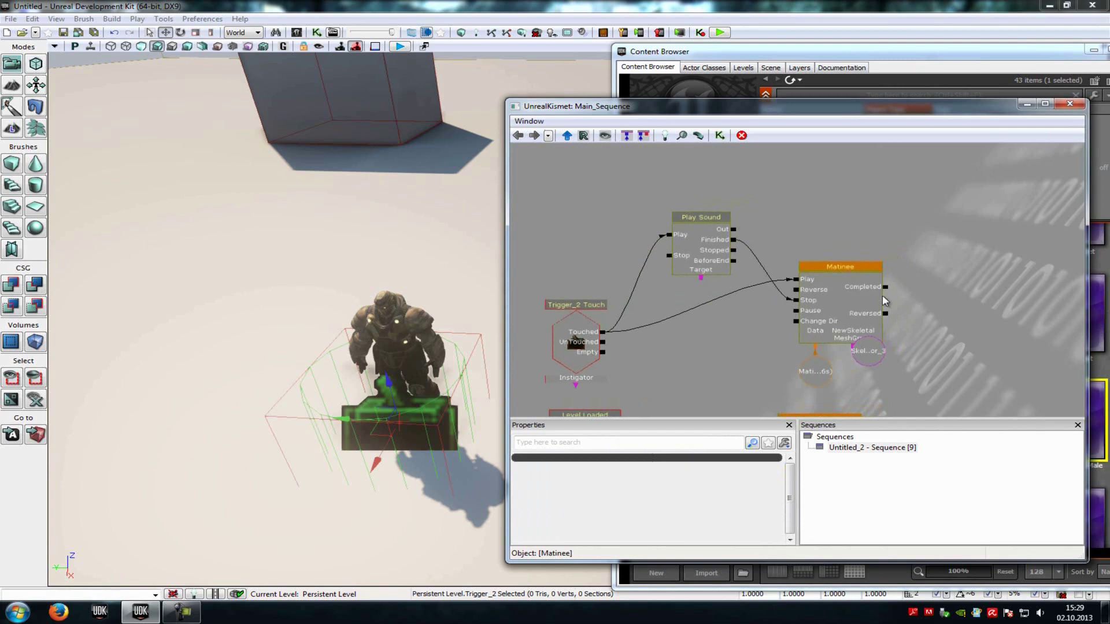
left_click_drag(959, 320, 953, 268)
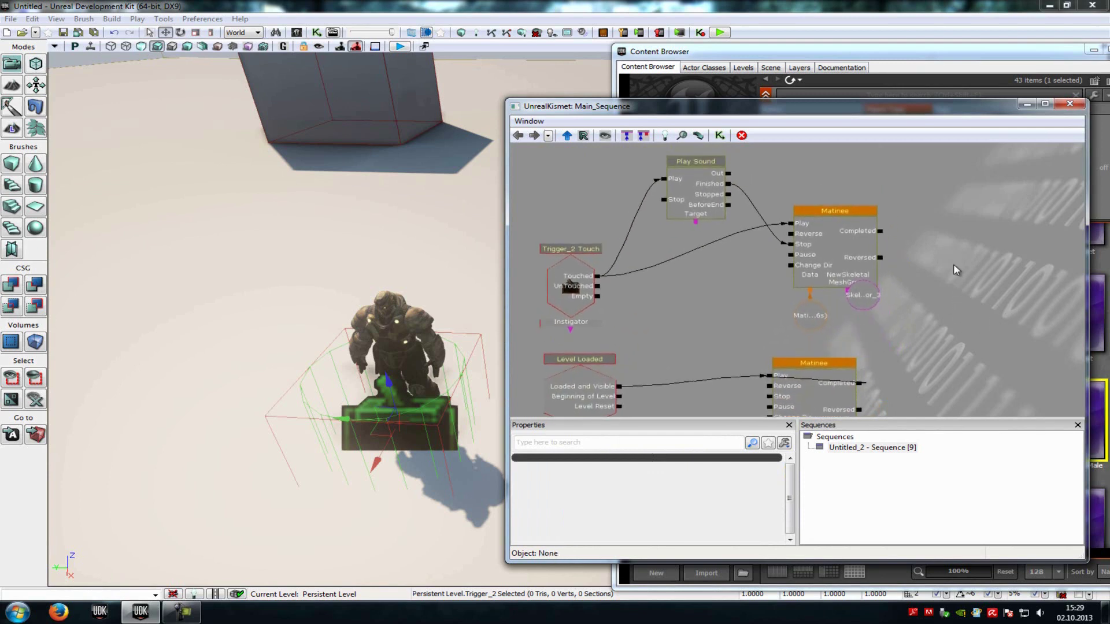
scroll(953, 264, "down", 1)
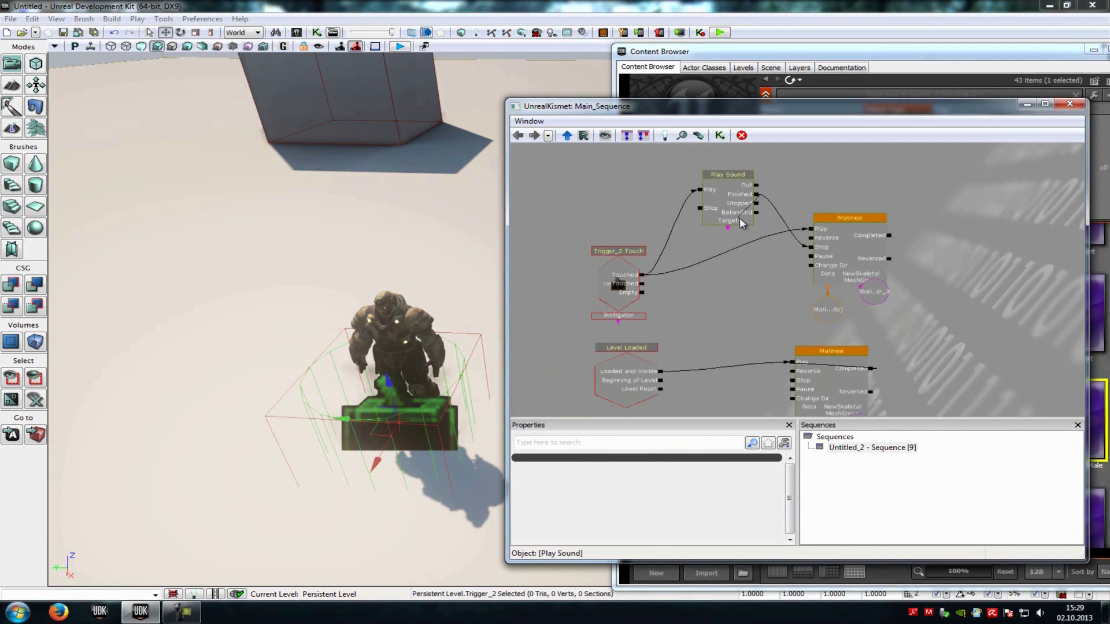
left_click_drag(761, 312, 758, 286)
left_click_drag(803, 160, 783, 349)
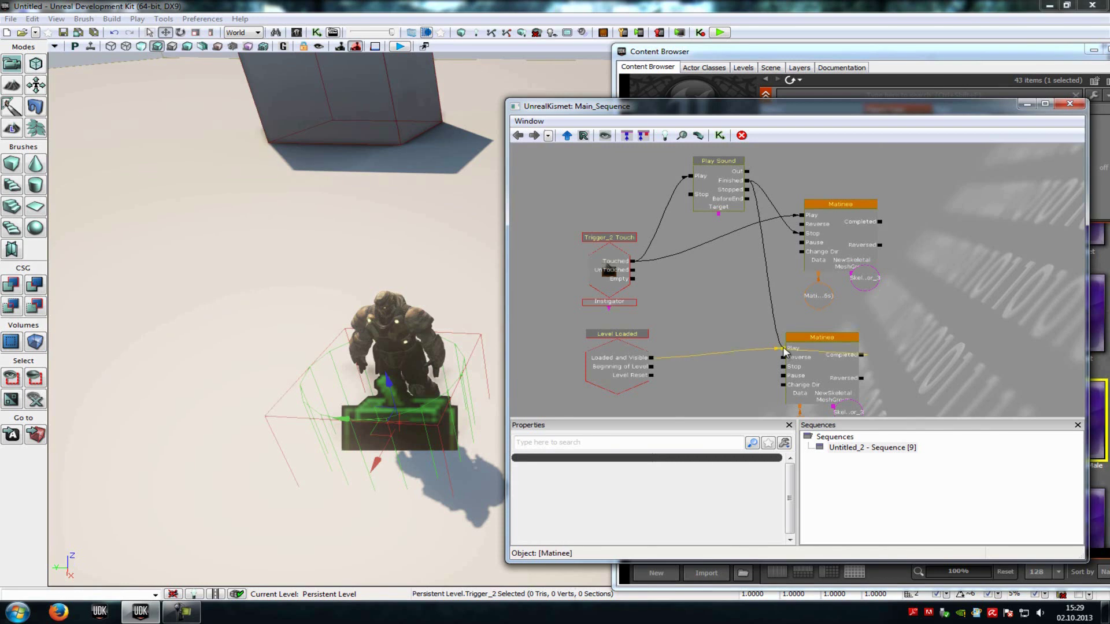
Review the Touch event, Play Sound and both Matinees' settings, then select Play Sound to assign its sound.
left_click(614, 275)
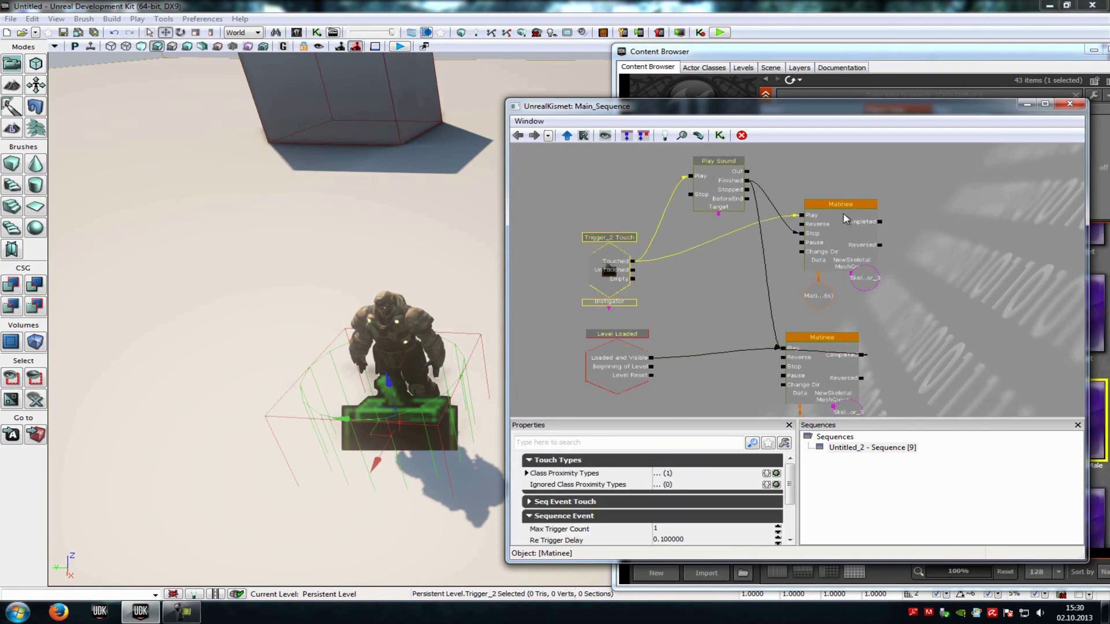
left_click(713, 170)
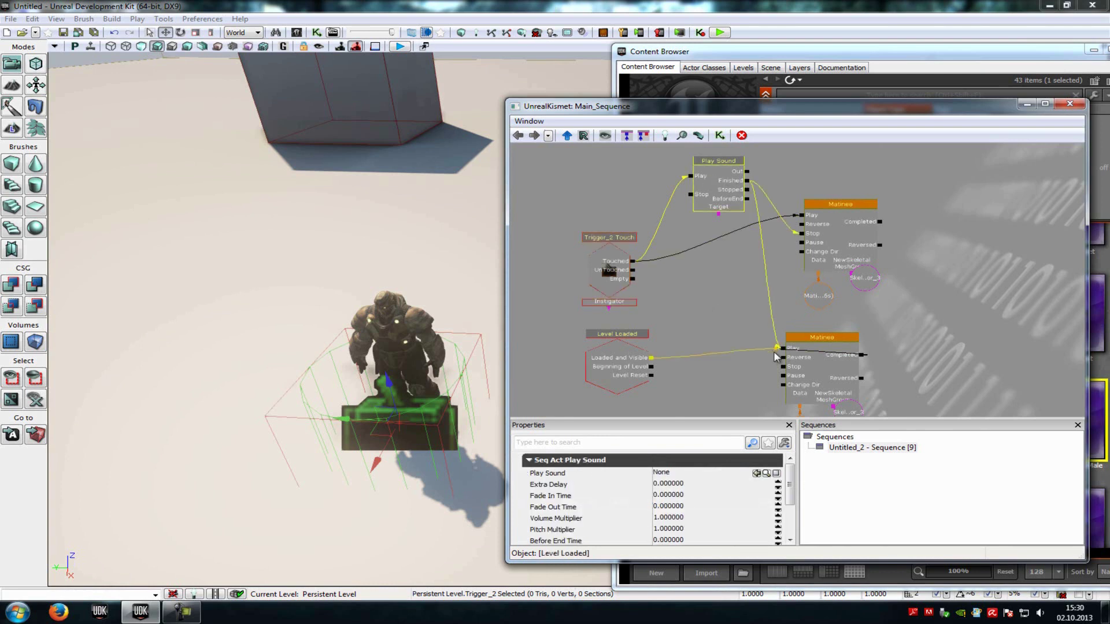
left_click(811, 337)
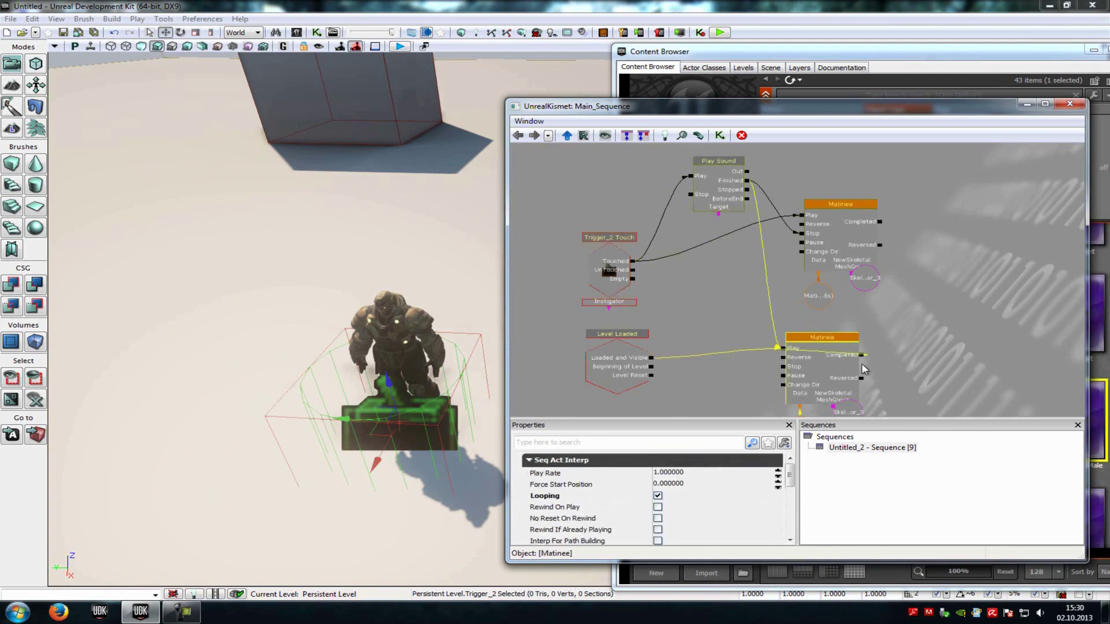
left_click(846, 219)
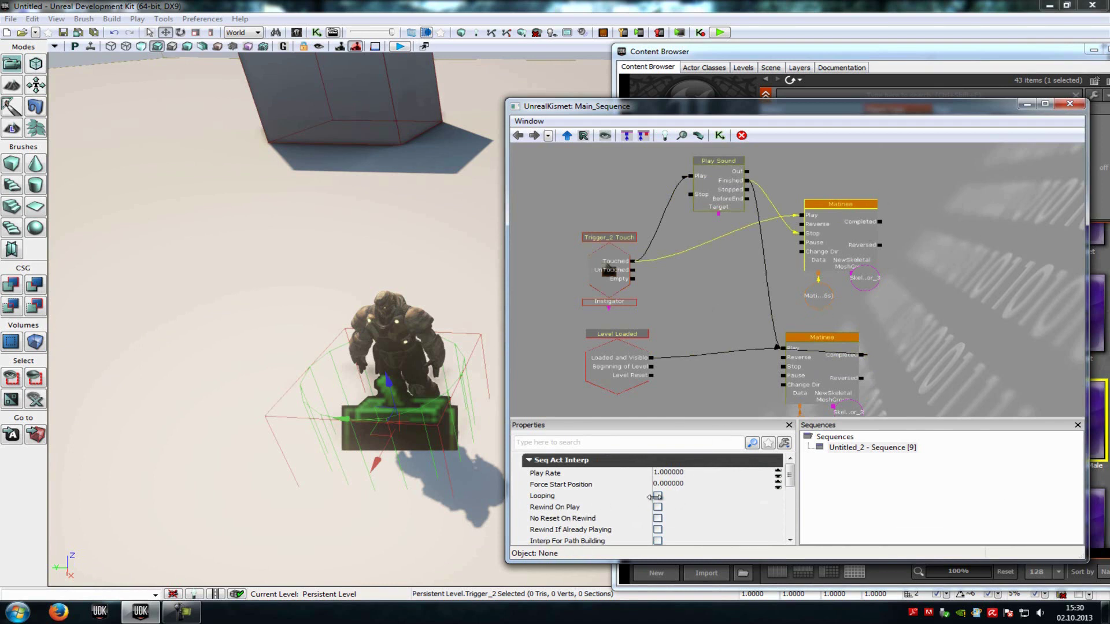
left_click_drag(883, 162, 896, 209)
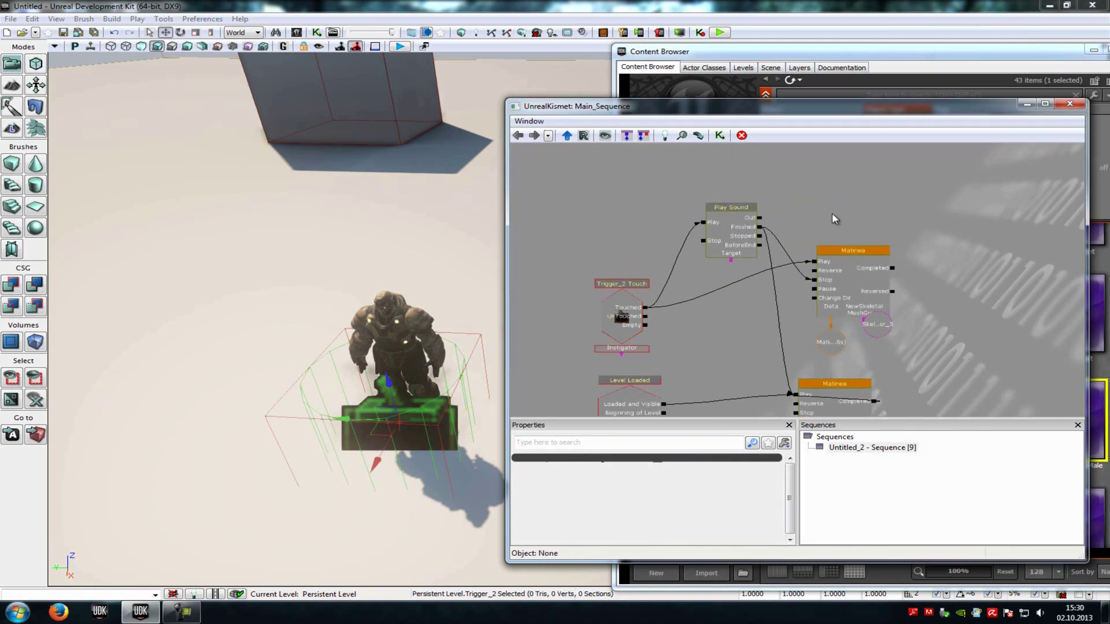
left_click(723, 224)
left_click_drag(919, 110, 488, 109)
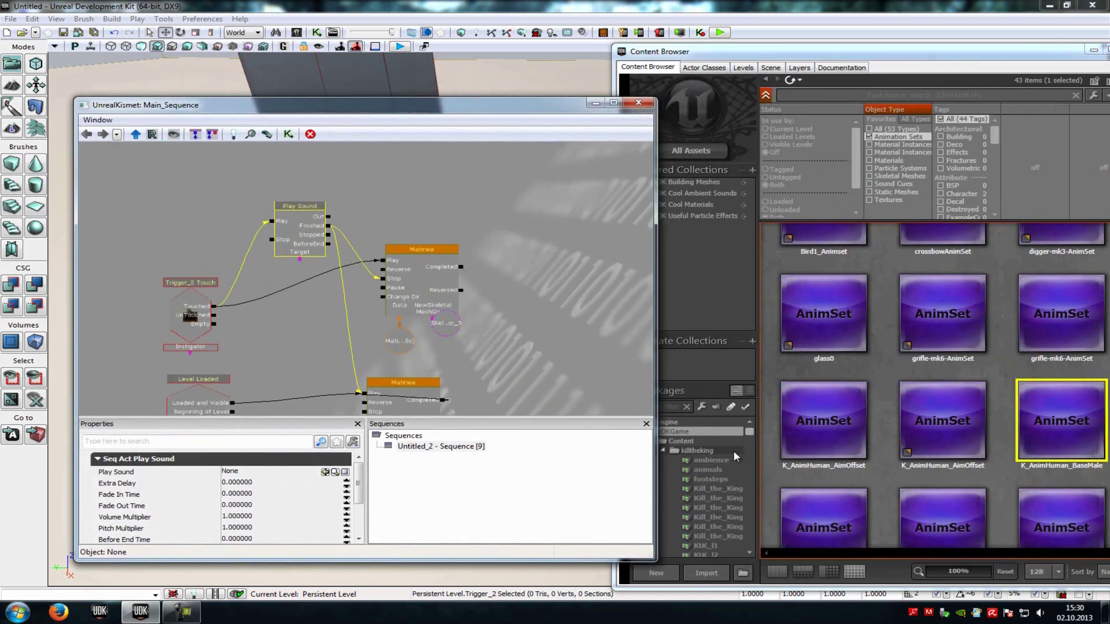
Filter the Content Browser to Sound Cues only and search for 'jazz'.
scroll(414, 266, "up", 3)
left_click_drag(415, 265, 588, 321)
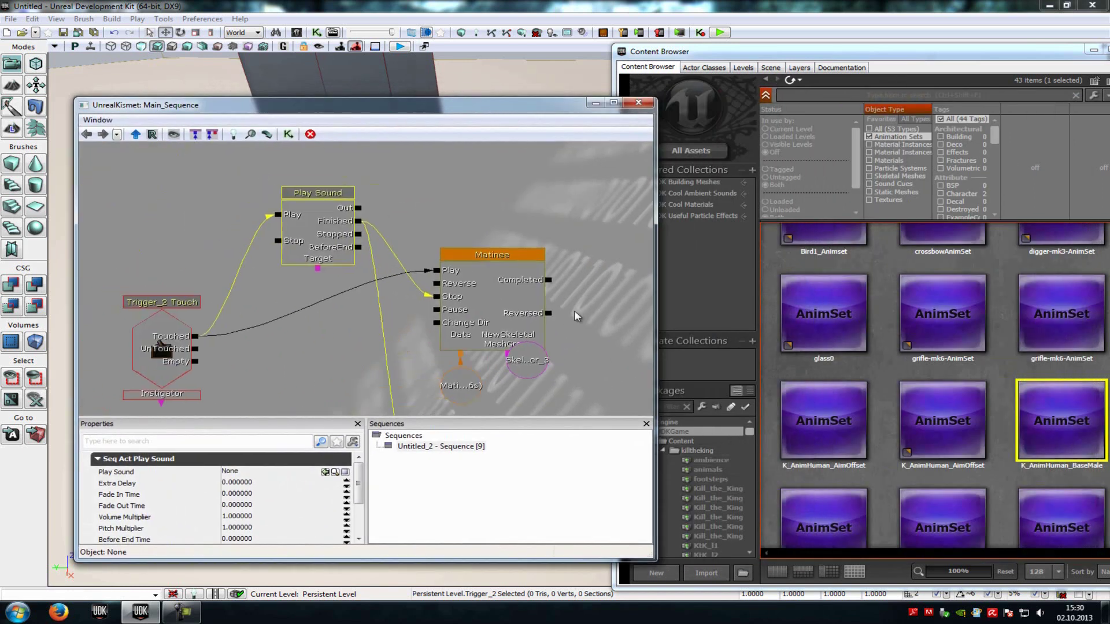
left_click(880, 137)
left_click(878, 184)
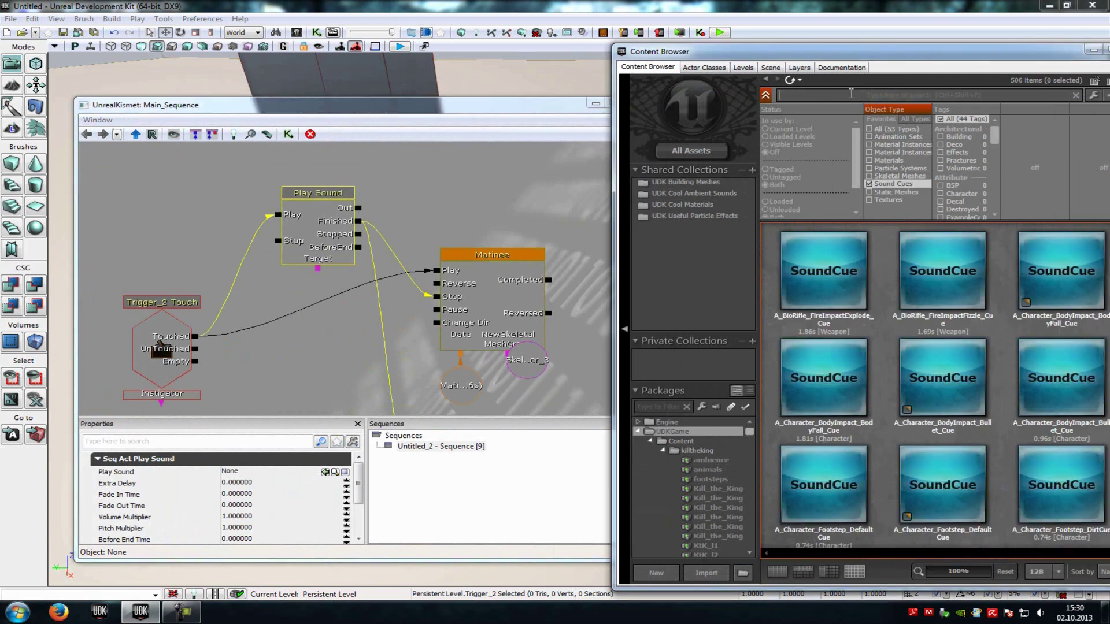
left_click(852, 93)
type("jazzin")
key("BackSpace")
key("BackSpace")
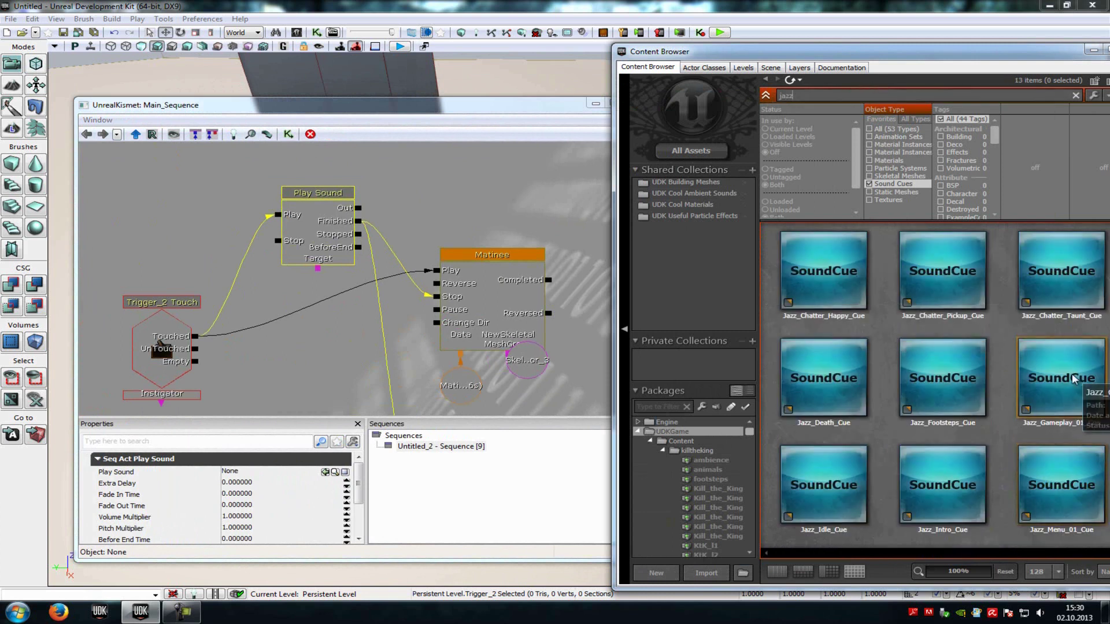
Assign Jazz_Intro_Cue as the Play Sound action's sound, then close Kismet.
left_click(979, 384)
scroll(978, 384, "down", 1)
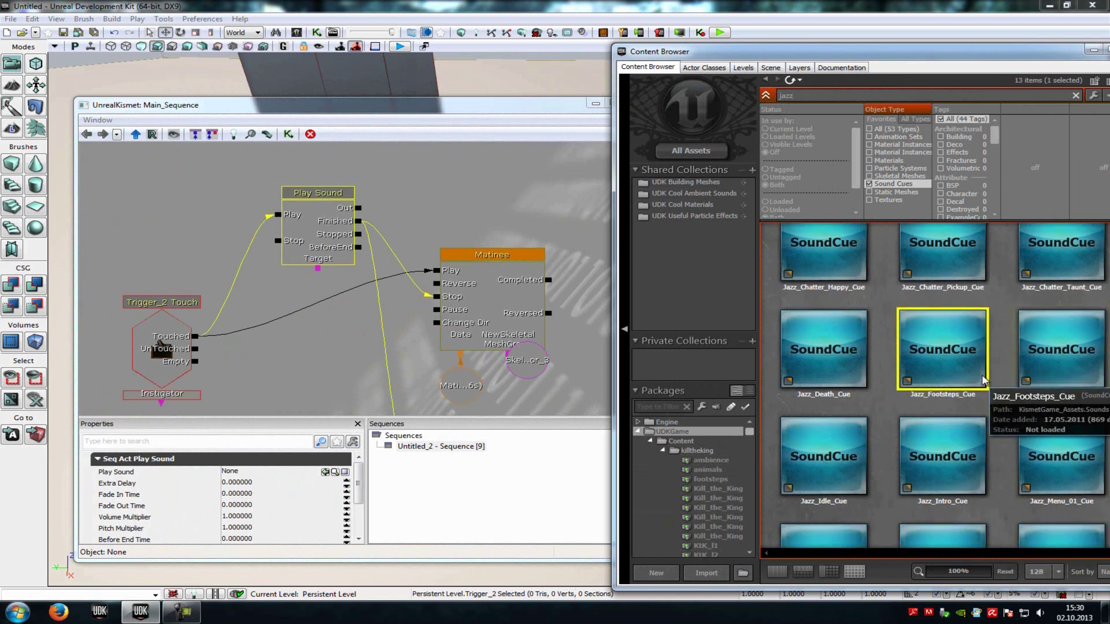
left_click(923, 484)
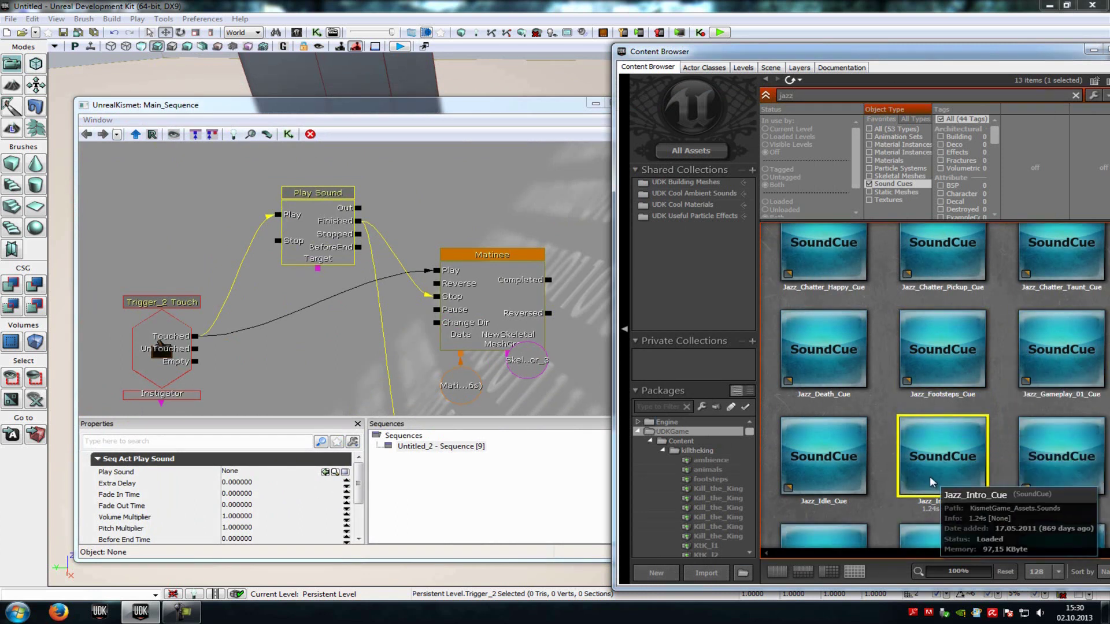
left_click(324, 471)
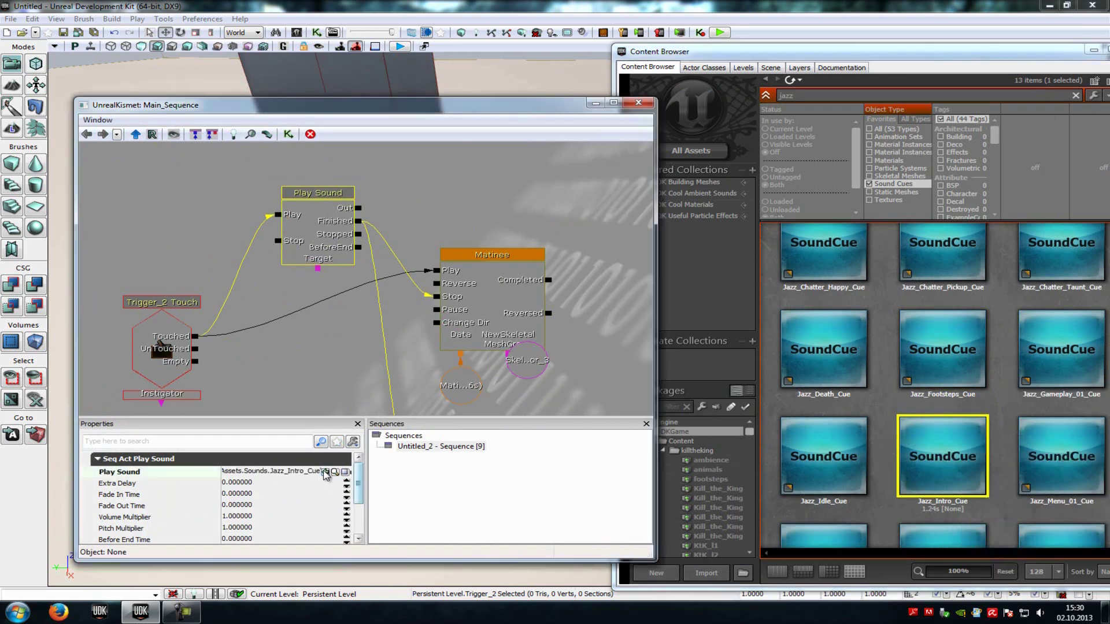
scroll(338, 340, "down", 3)
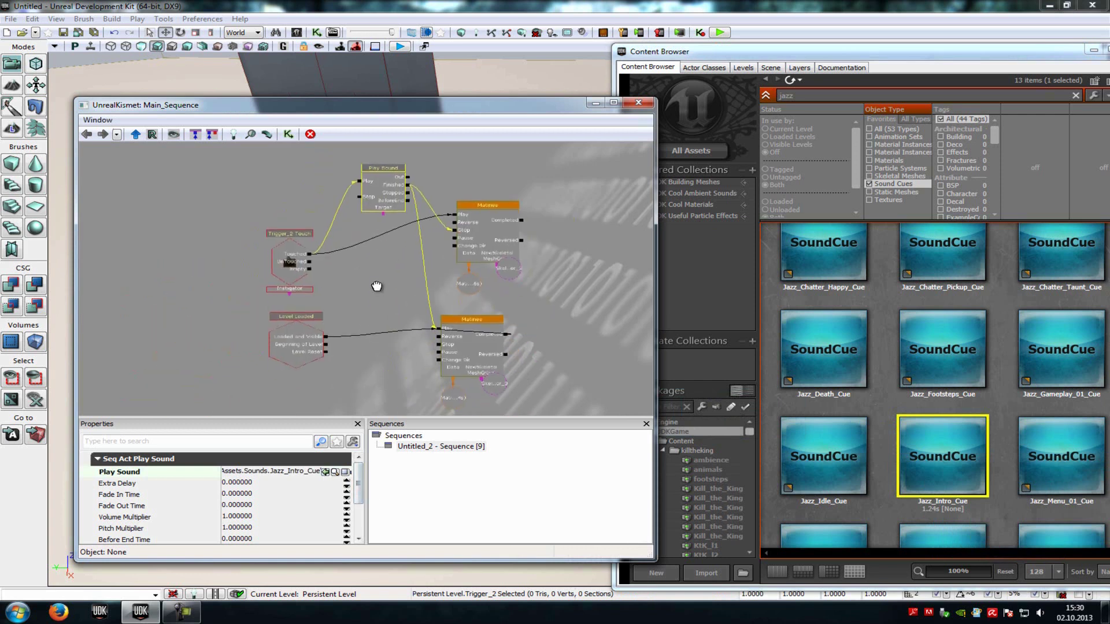
left_click(638, 102)
right_click(139, 564)
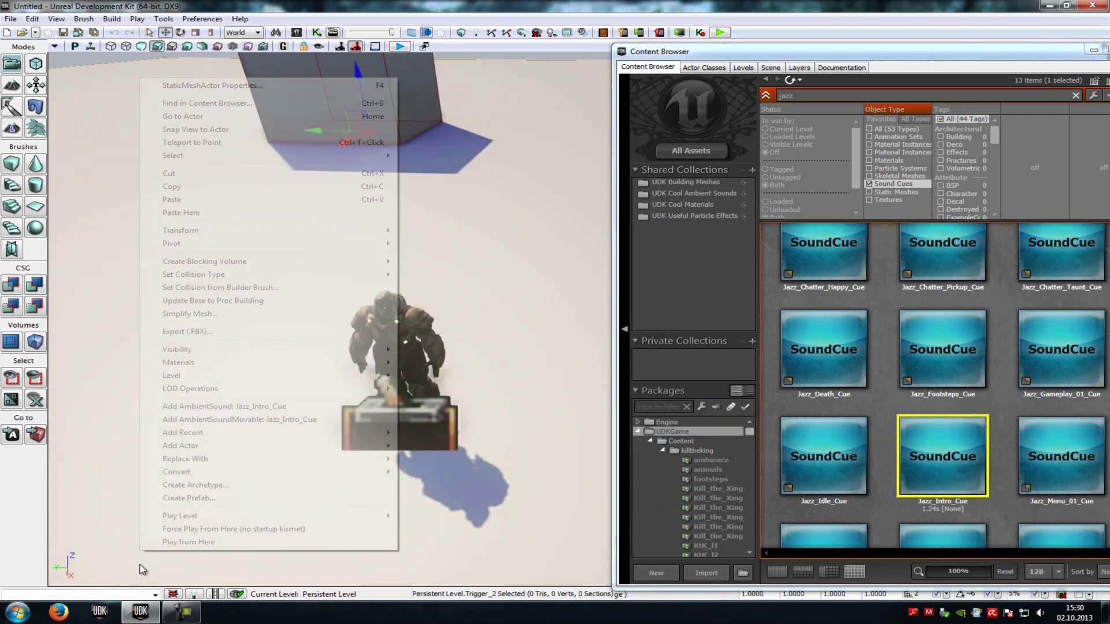
left_click(167, 546)
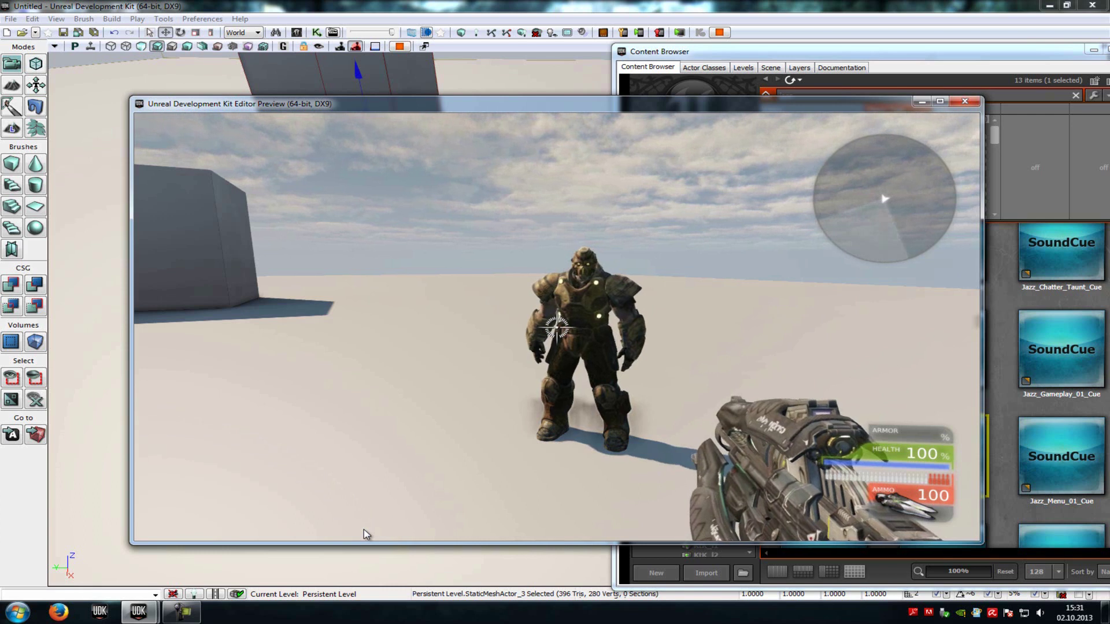
key("Escape")
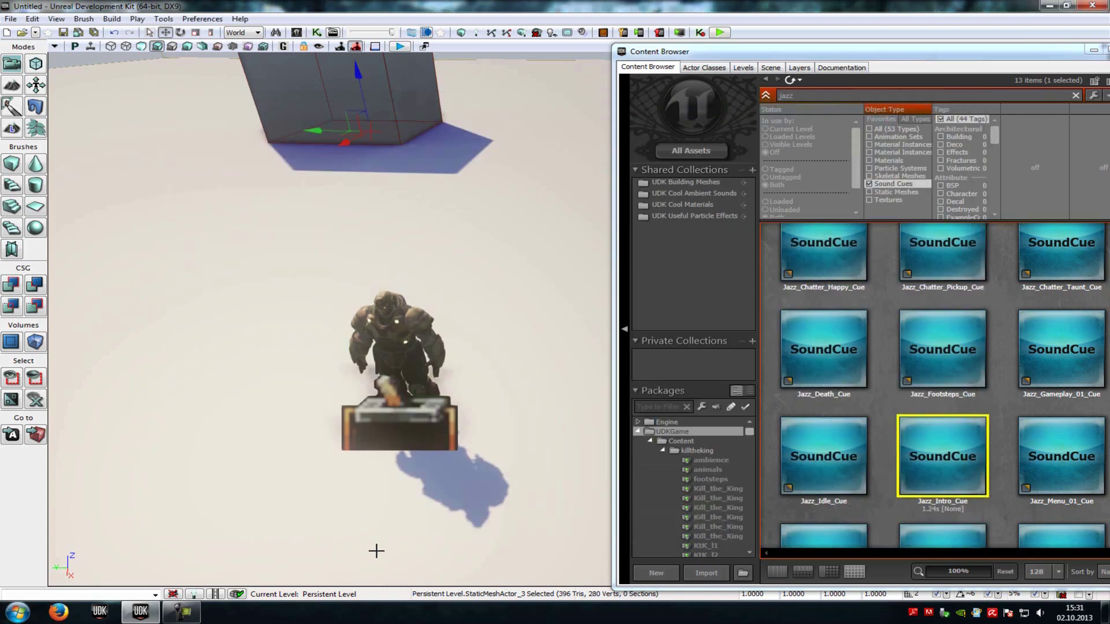
In Kismet, set Trigger_2 Touch's Max Trigger Count to 0, then close Kismet.
left_click(317, 33)
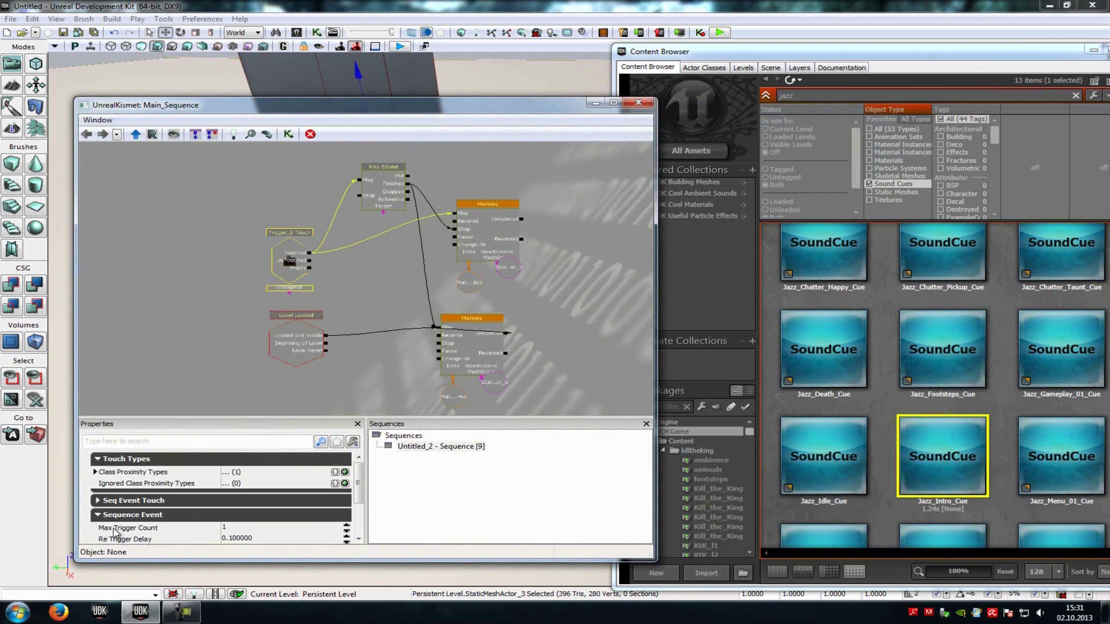
left_click(239, 528)
type("0")
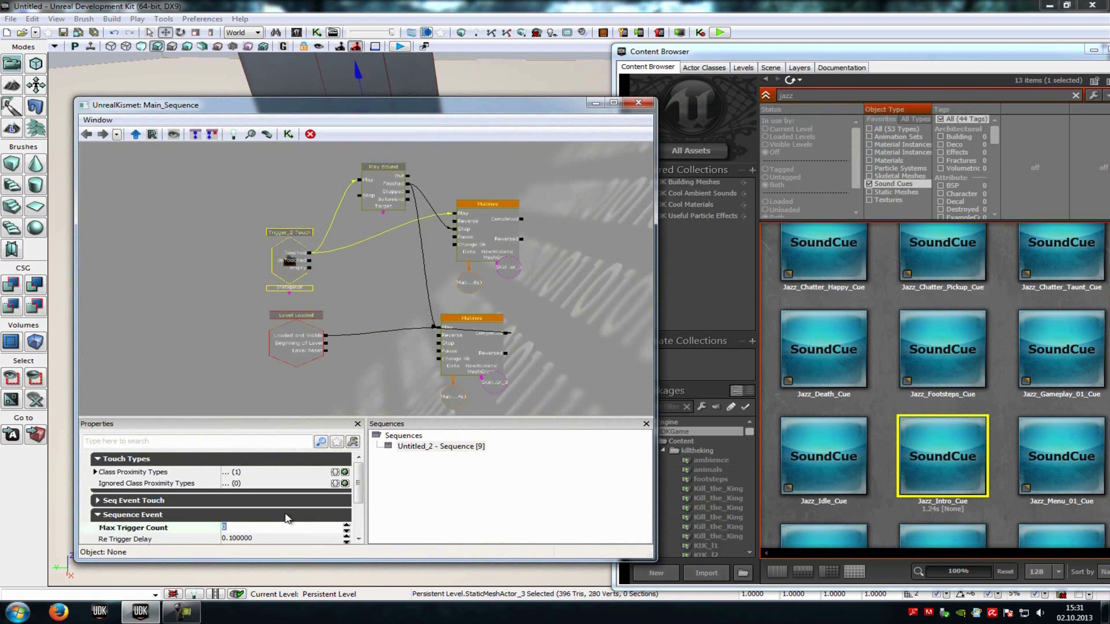
left_click(639, 102)
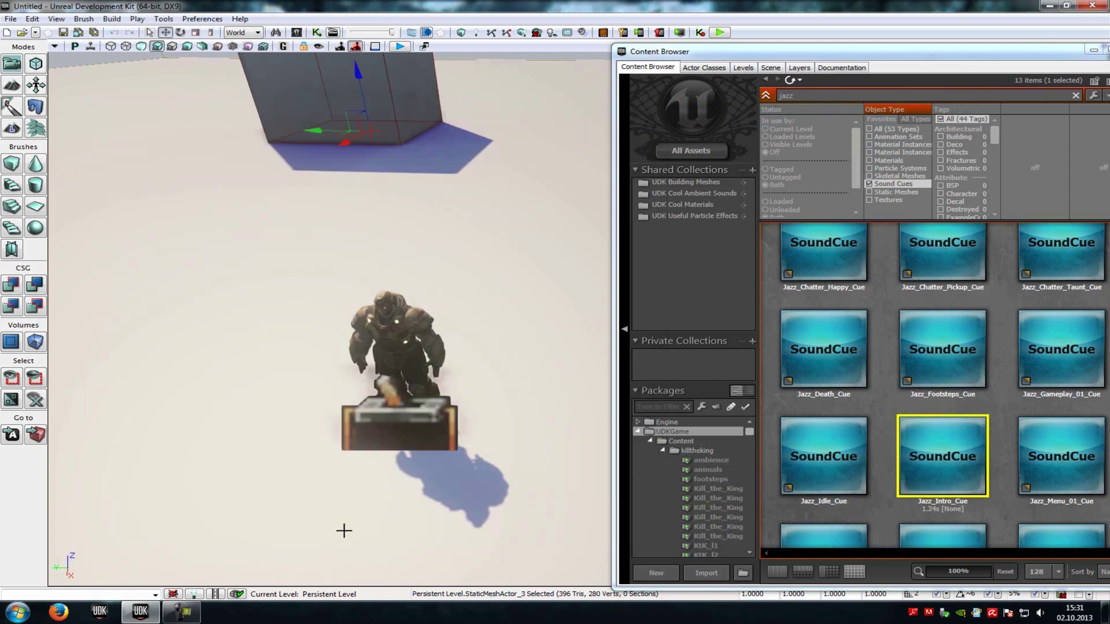
Play the level from here in the viewport preview to test it.
right_click(220, 544)
left_click(249, 526)
mouse_move(317, 540)
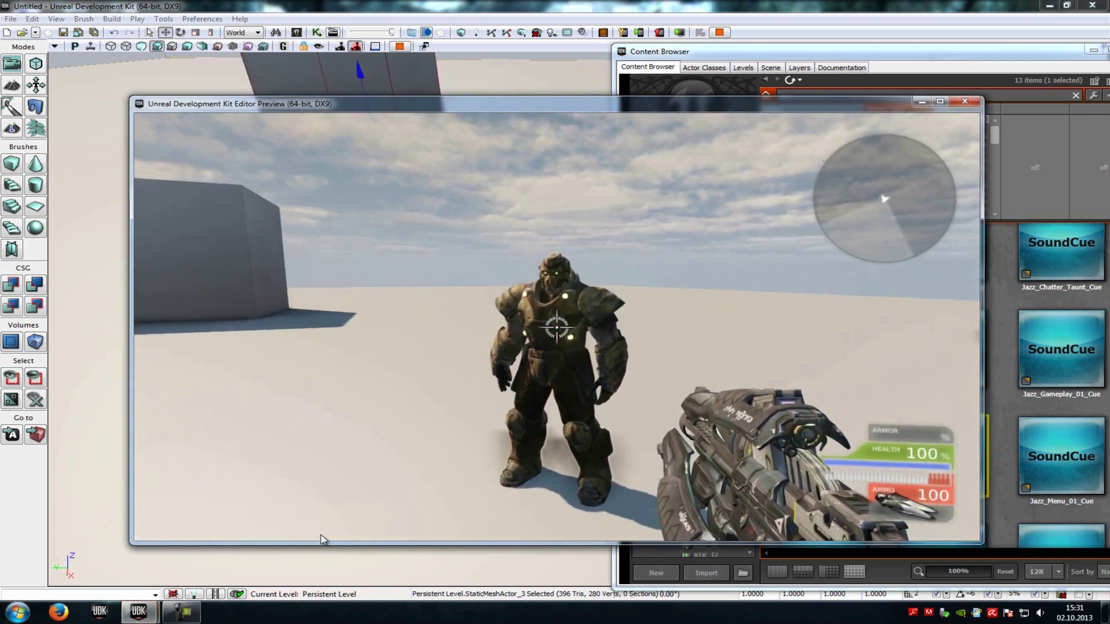